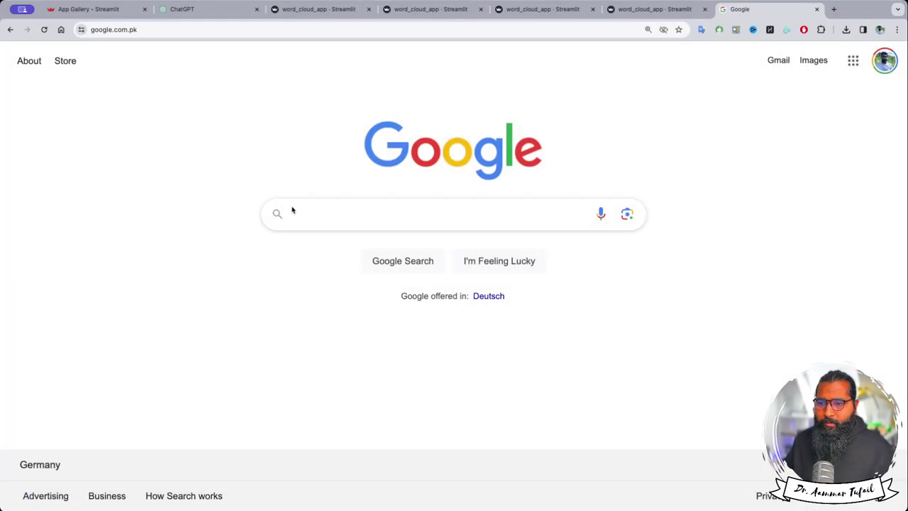
- Search the web for "github" and open the GitHub site
type("github")
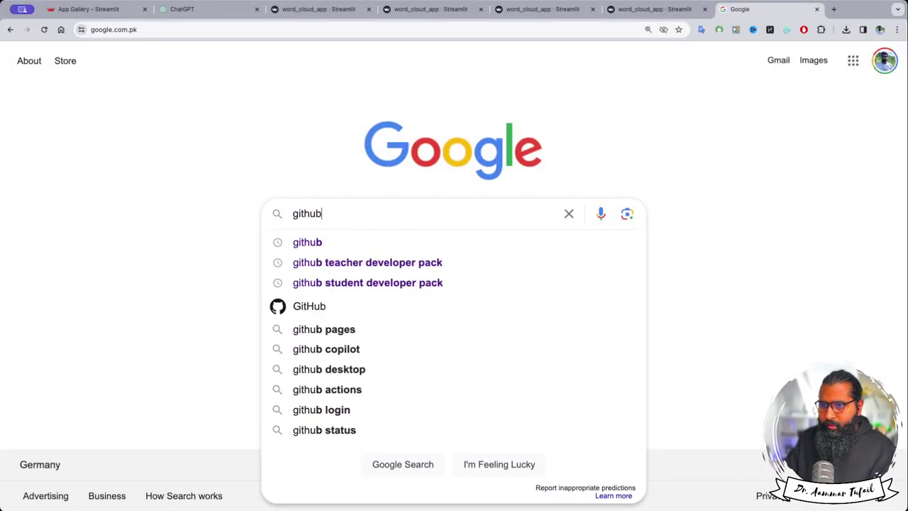
key("Return")
left_click(204, 204)
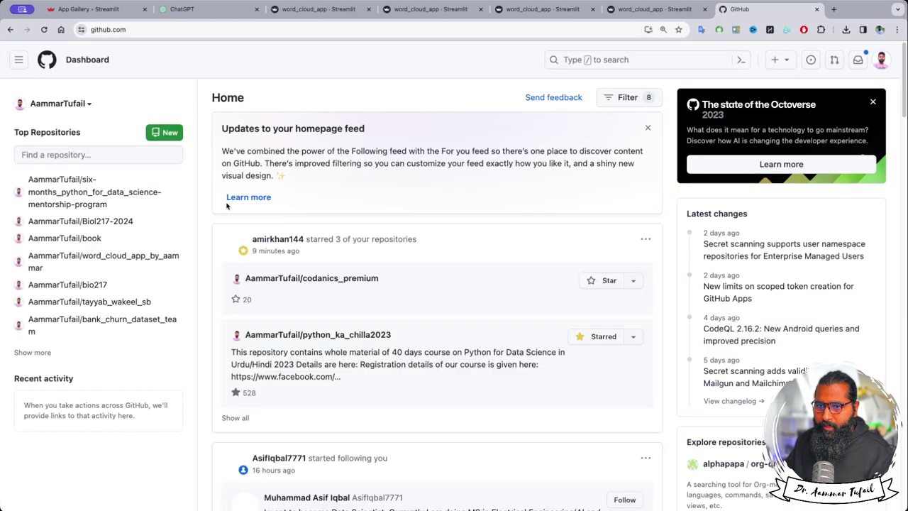
- Go to the repositories list of your GitHub profile and start creating a new repository
left_click(881, 60)
left_click(809, 119)
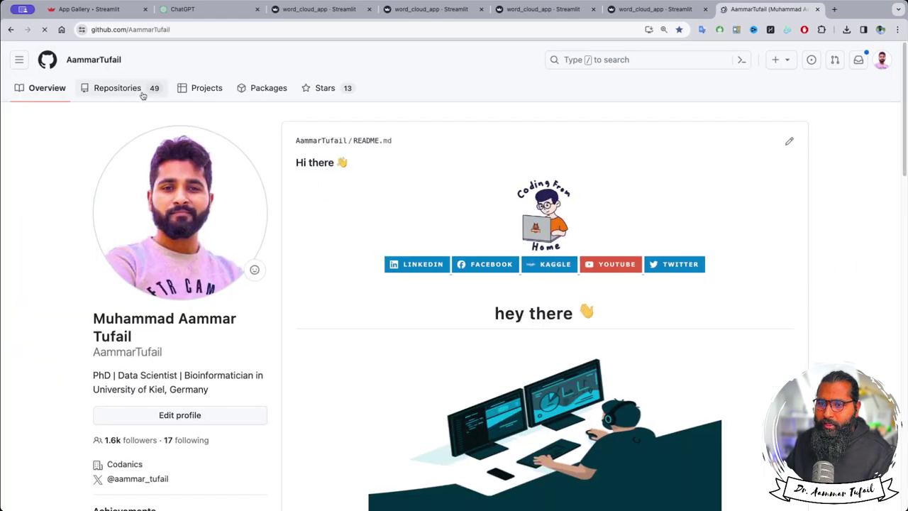
left_click(121, 91)
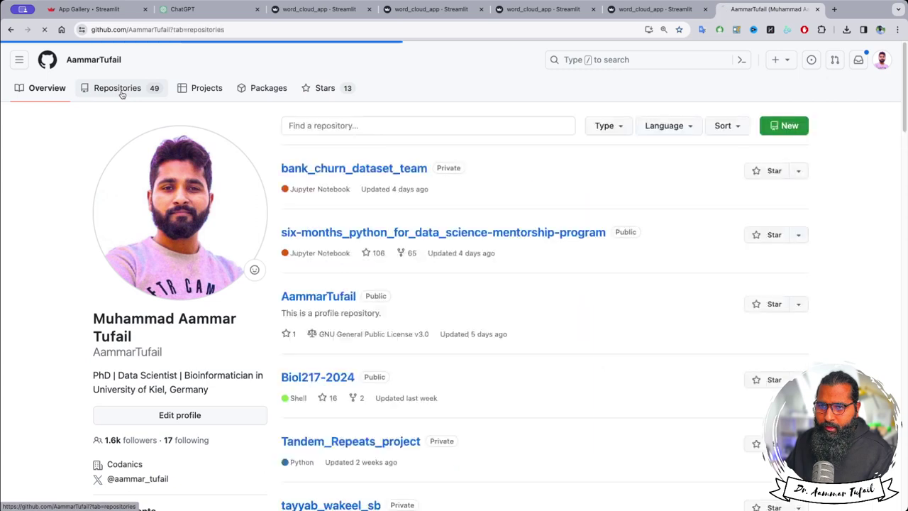
left_click(784, 127)
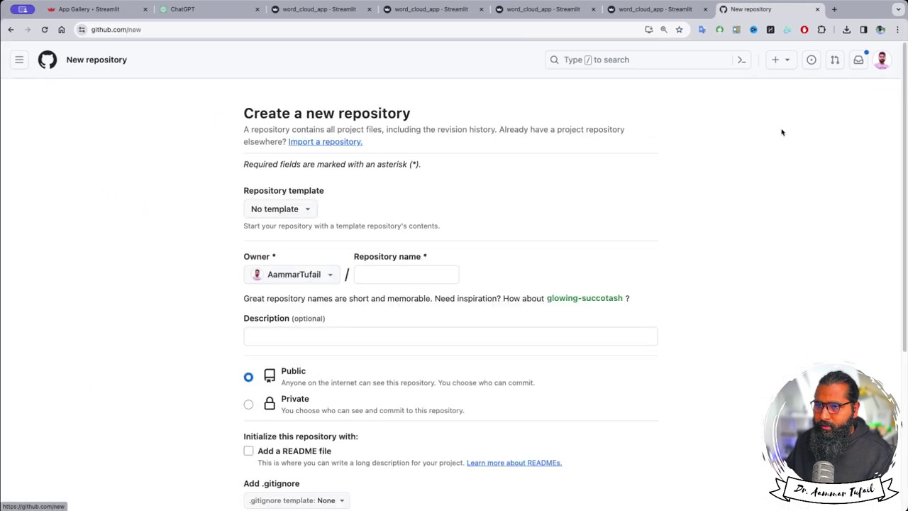
- Enter word_cloud_app_test as the name of the new repository
left_click(397, 271)
type("w")
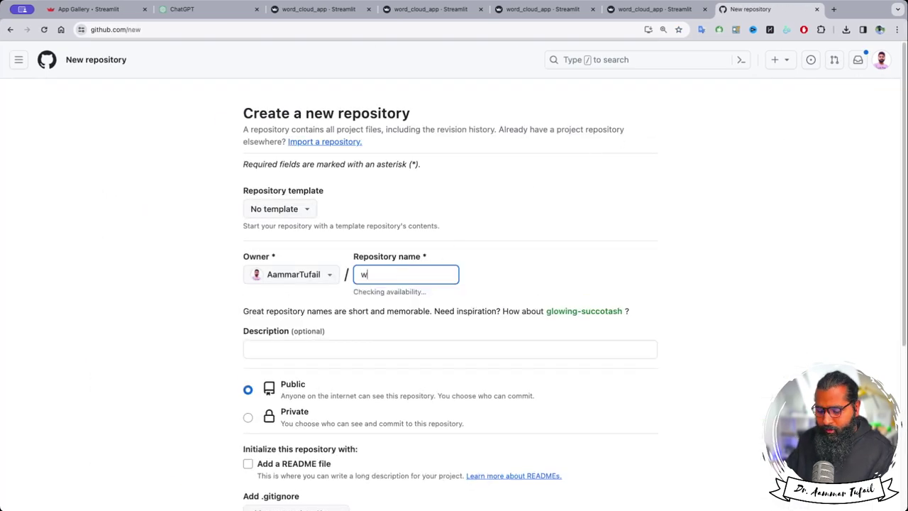
type("orld")
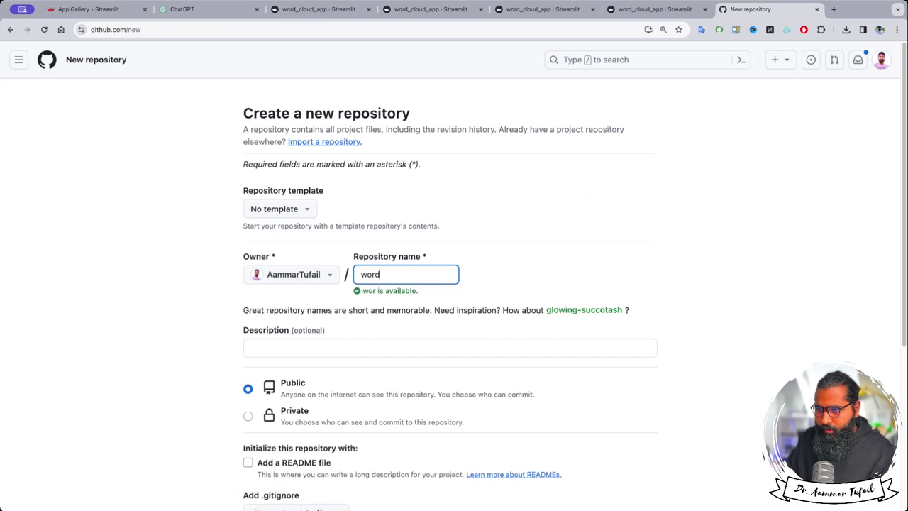
type("_cloud_ap")
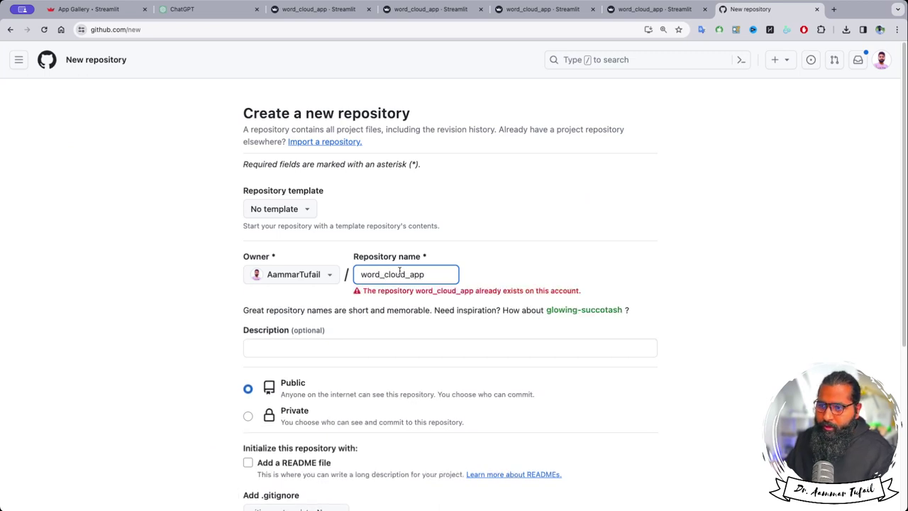
type("p")
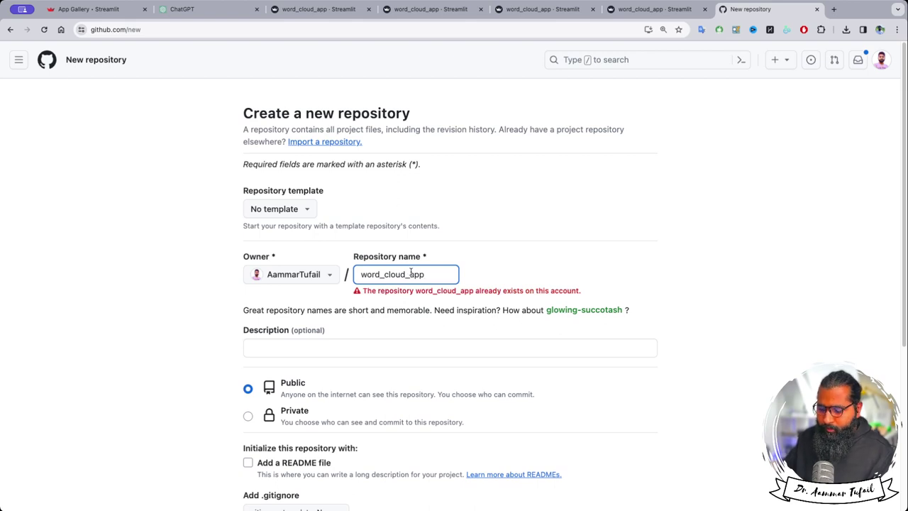
type("_test")
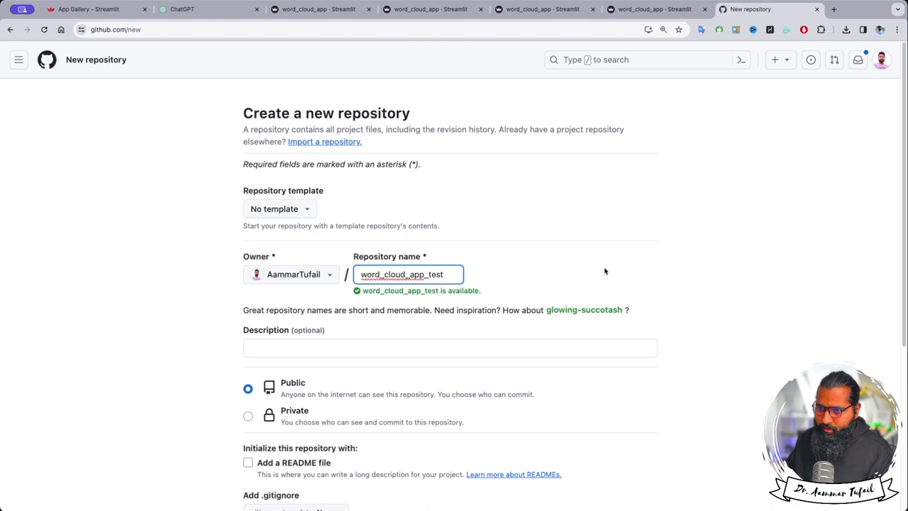
- Replace the repository name with WordCloud
left_click_drag(449, 276, 345, 275)
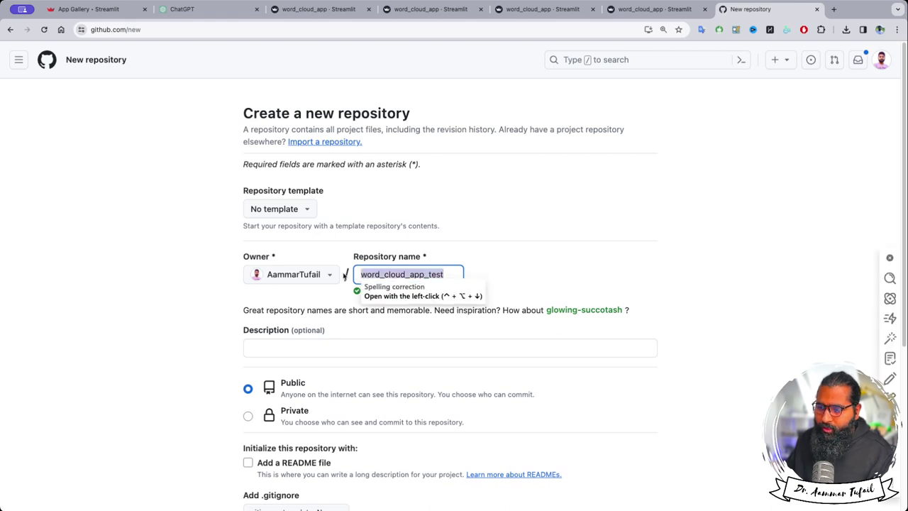
type("WordCloud")
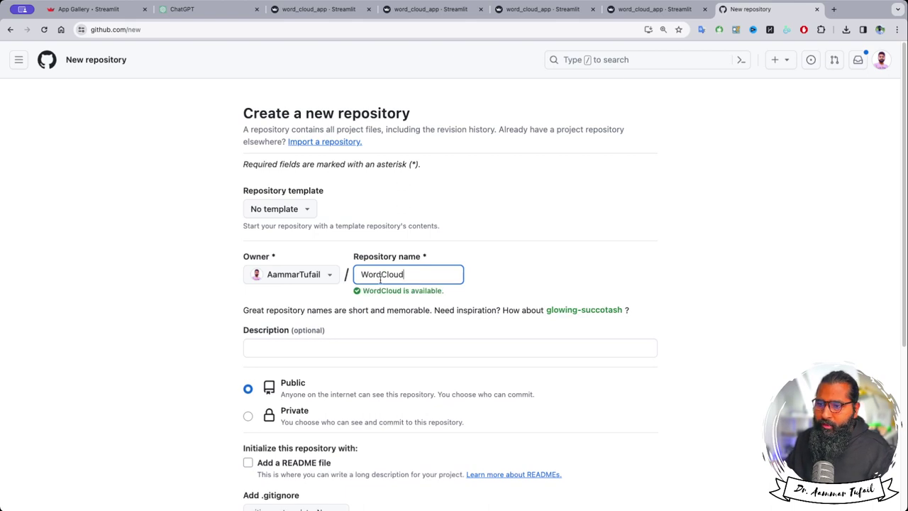
double_click(390, 279)
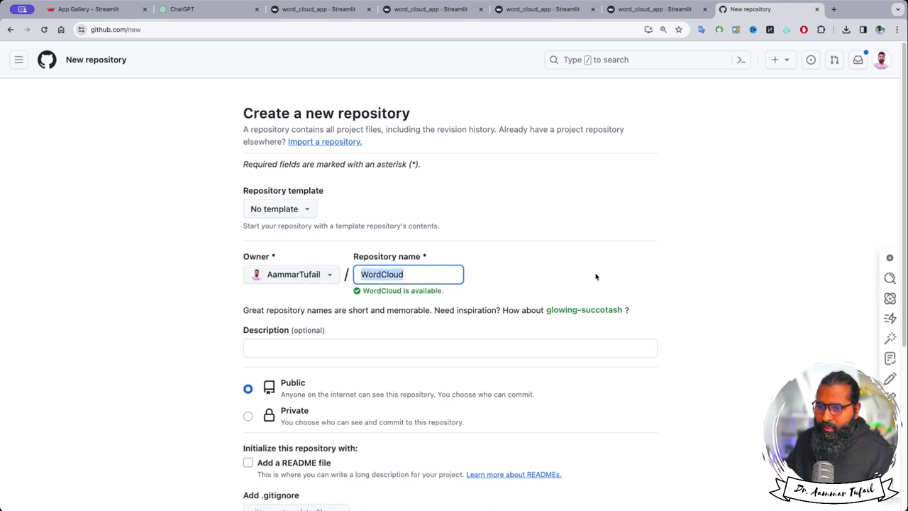
- Describe the repository as "This repository is about an application to make a word cloud from any kind of document/s."
scroll(595, 278, "down", 1)
left_click(331, 319)
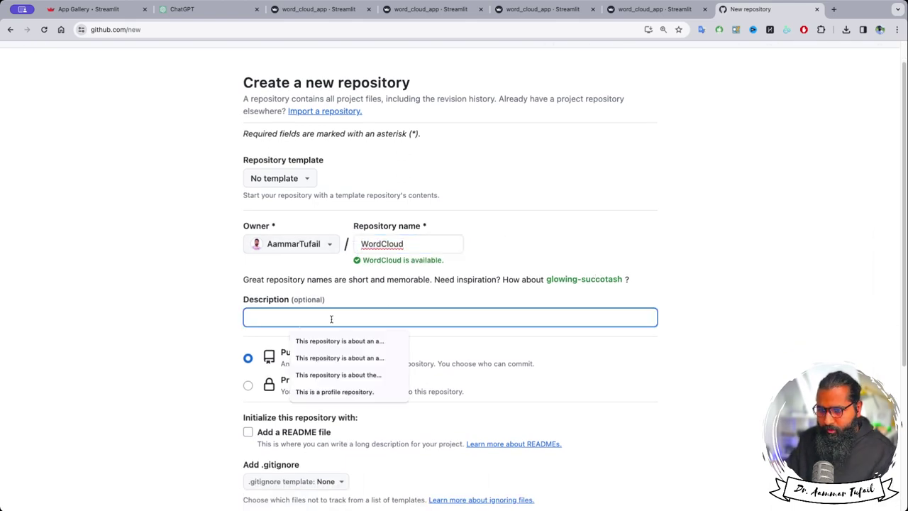
type("This repository is about an application to make a world cloud from any kind of document/s.")
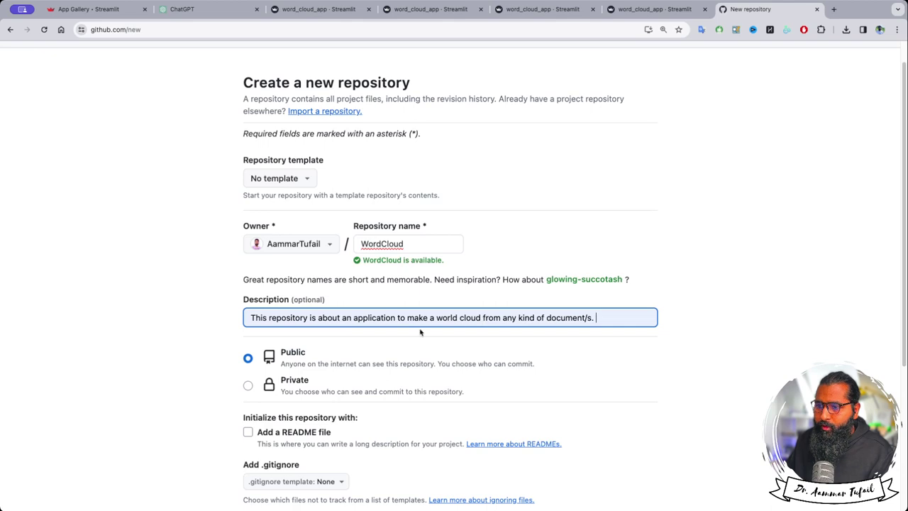
left_click(454, 318)
key("BackSpace")
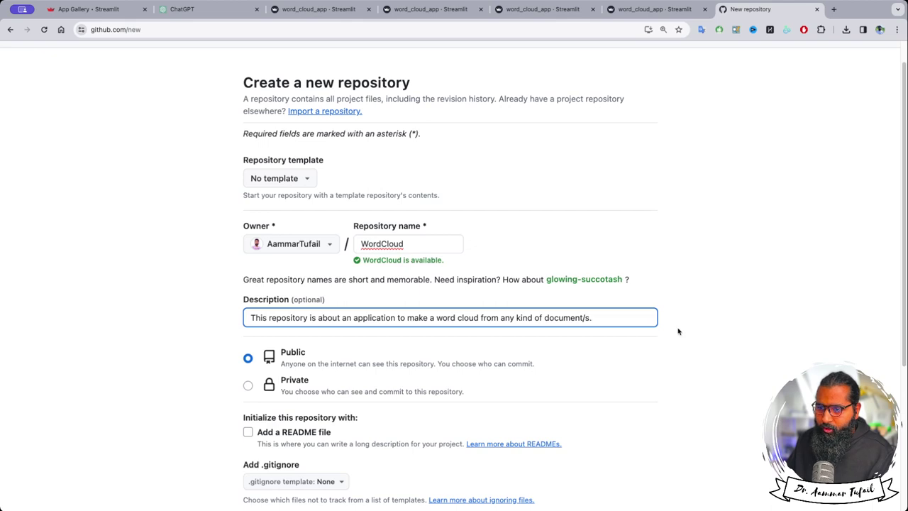
- Set the repository's visibility to Public and initialize it with a README file
scroll(679, 329, "down", 3)
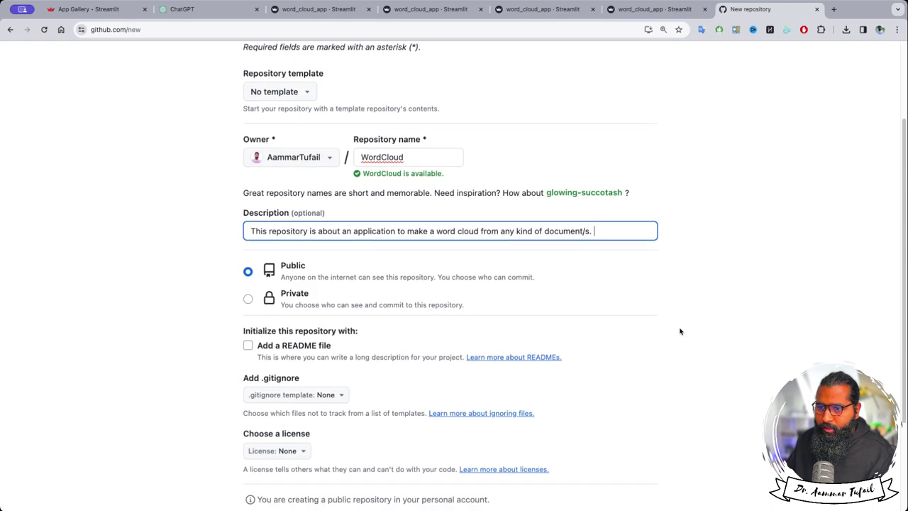
left_click(248, 300)
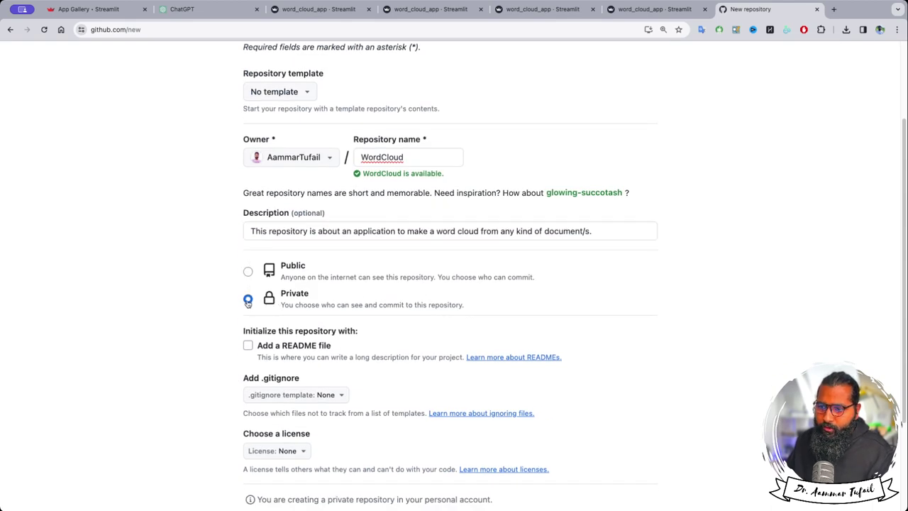
left_click(248, 272)
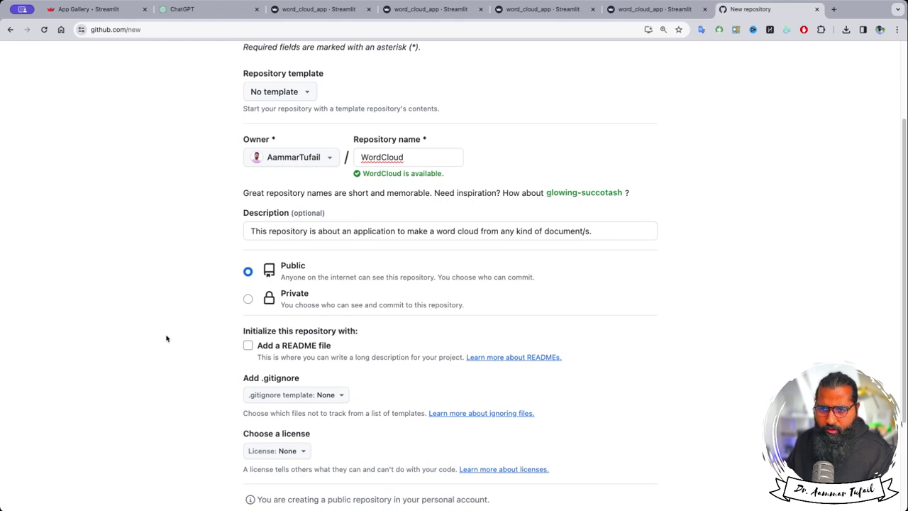
left_click(248, 345)
- Choose Apache License 2.0 as the license and create the repository
scroll(250, 348, "down", 5)
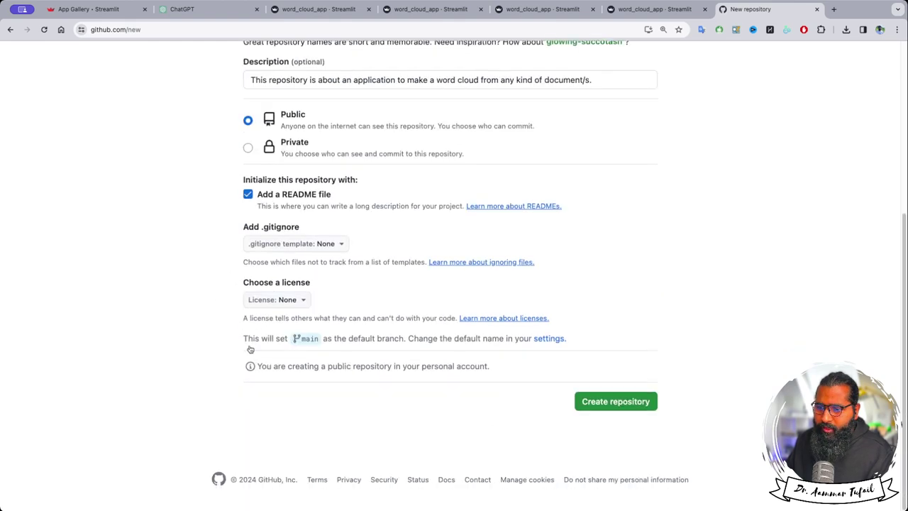
left_click(286, 302)
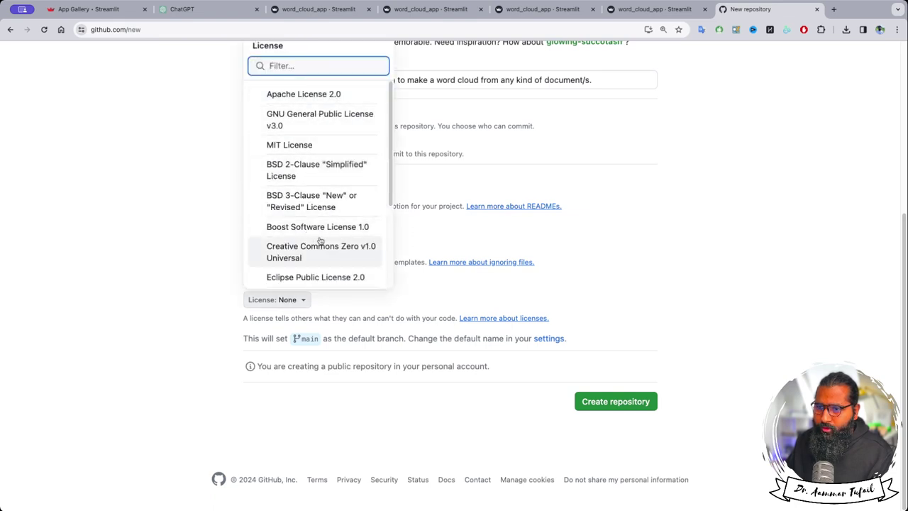
scroll(314, 255, "down", 1)
scroll(315, 249, "up", 1)
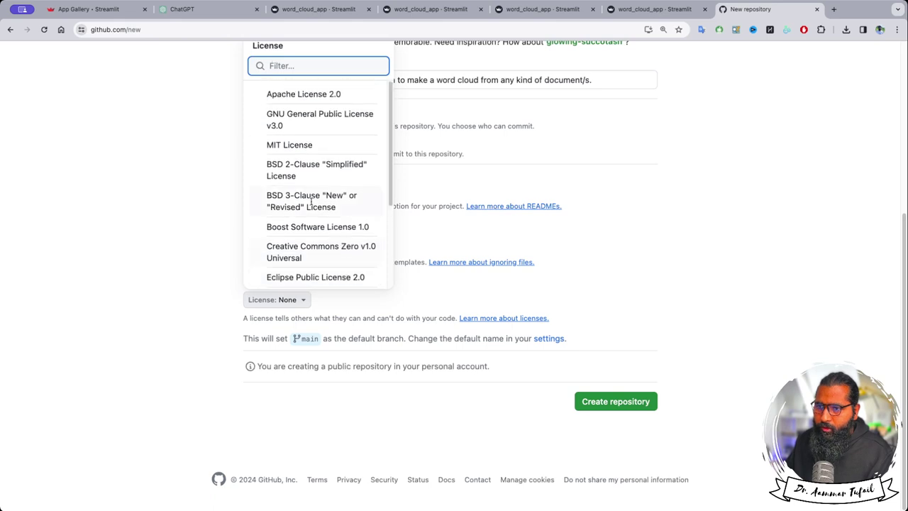
left_click(317, 94)
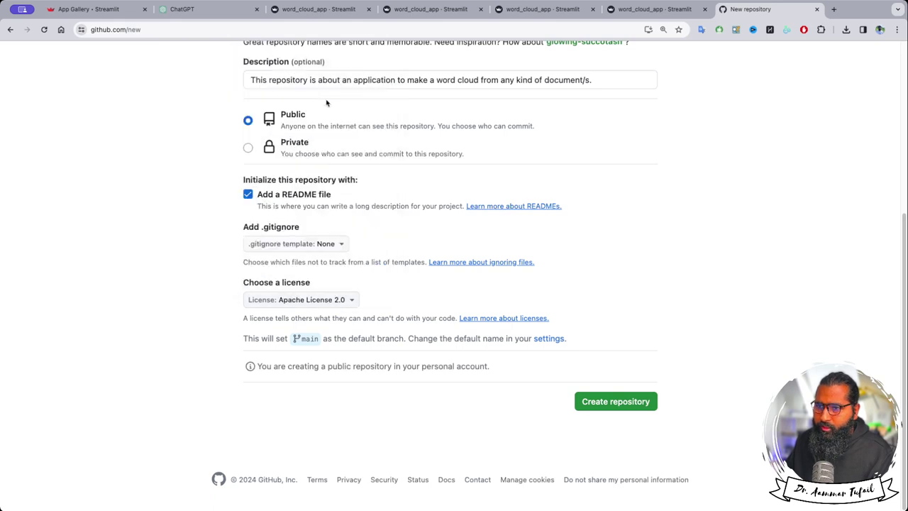
left_click(594, 401)
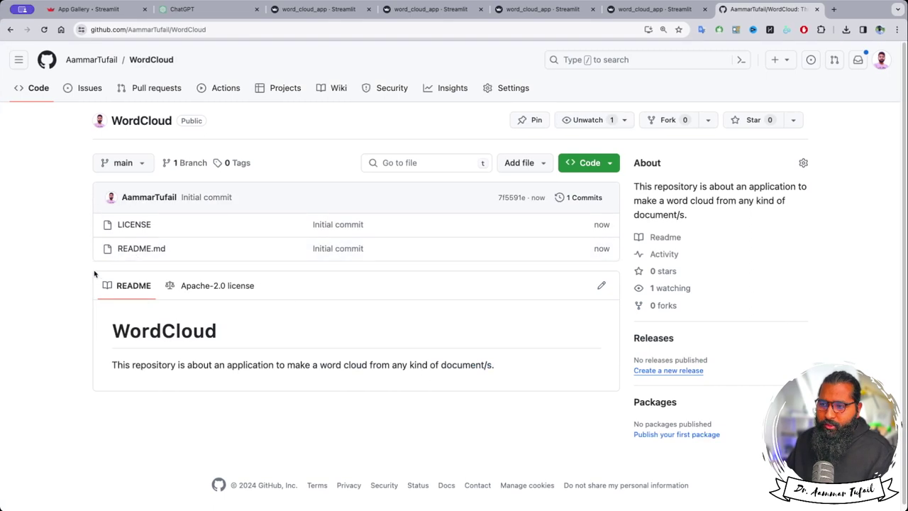
- Upload requirements.txt and word_cloud_app.py to the WordCloud repository
left_click(543, 168)
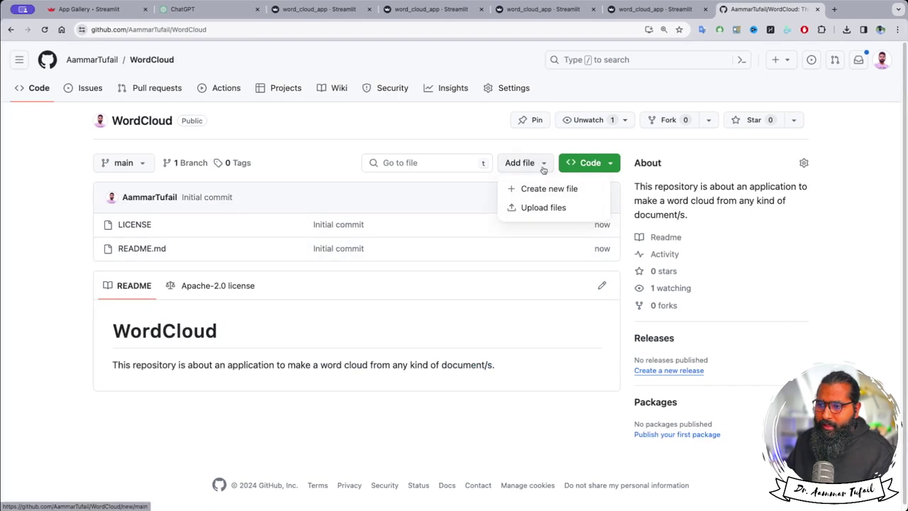
left_click(533, 206)
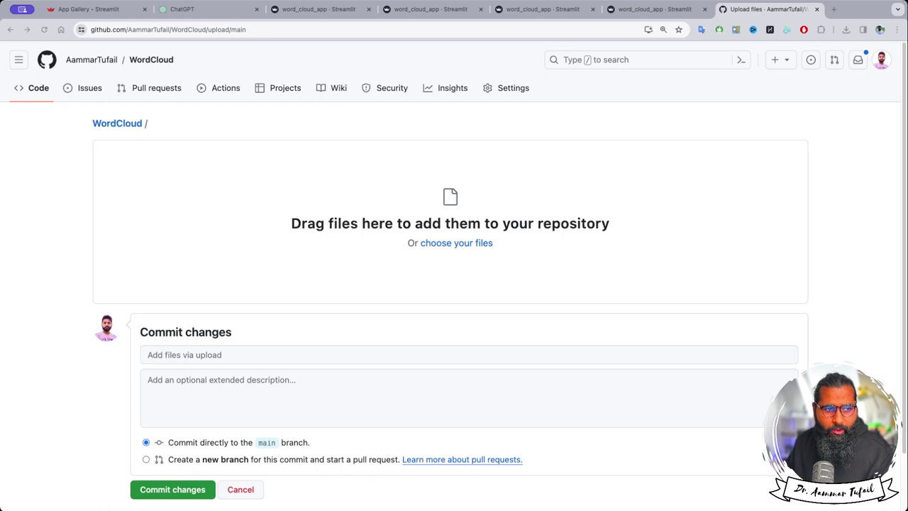
left_click_drag(454, 256, 490, 204)
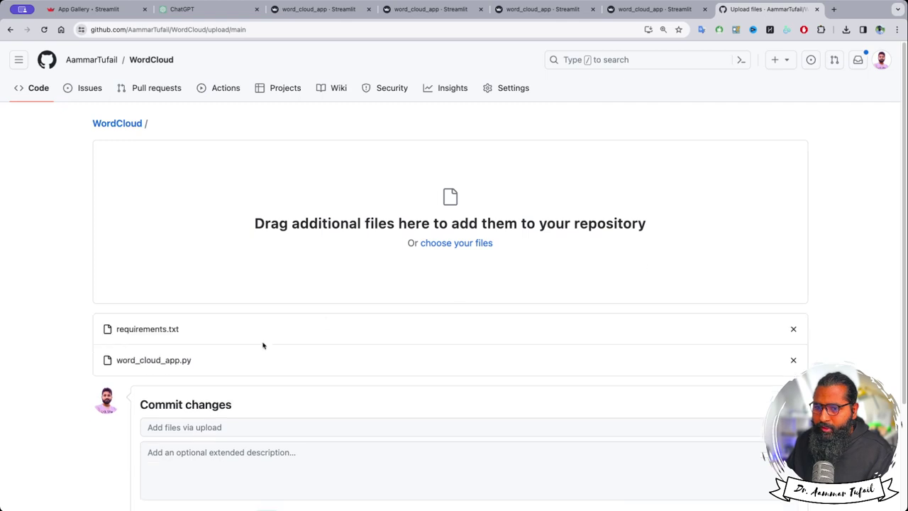
- Commit the two uploaded files directly to the main branch with the default commit message
scroll(162, 380, "down", 2)
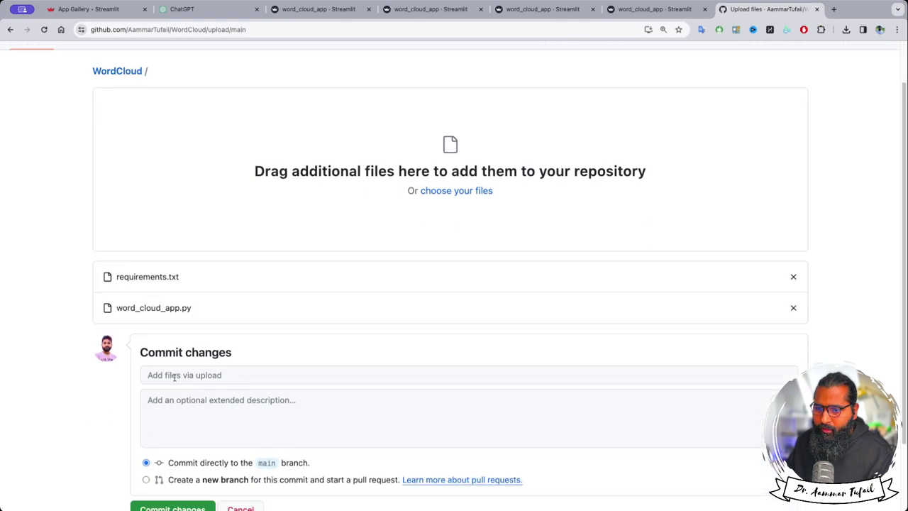
left_click(225, 373)
scroll(230, 373, "down", 2)
scroll(231, 371, "down", 1)
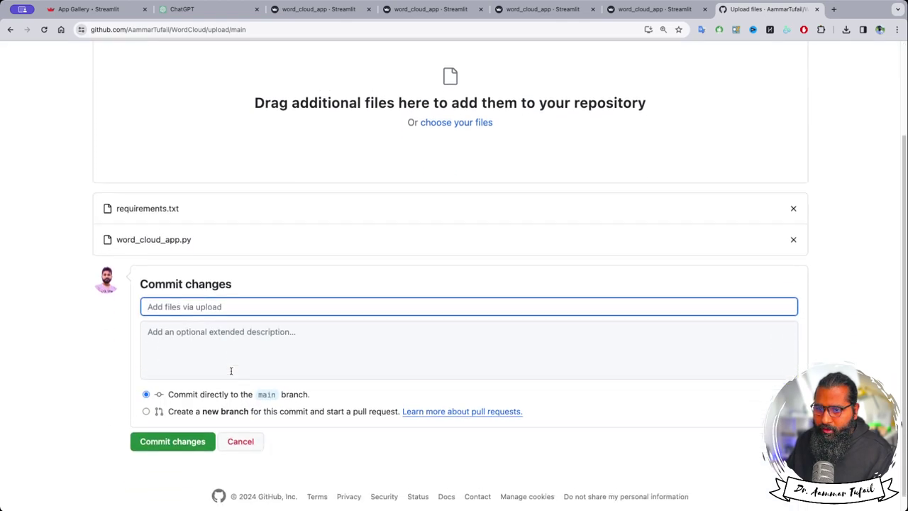
left_click(233, 348)
left_click(177, 429)
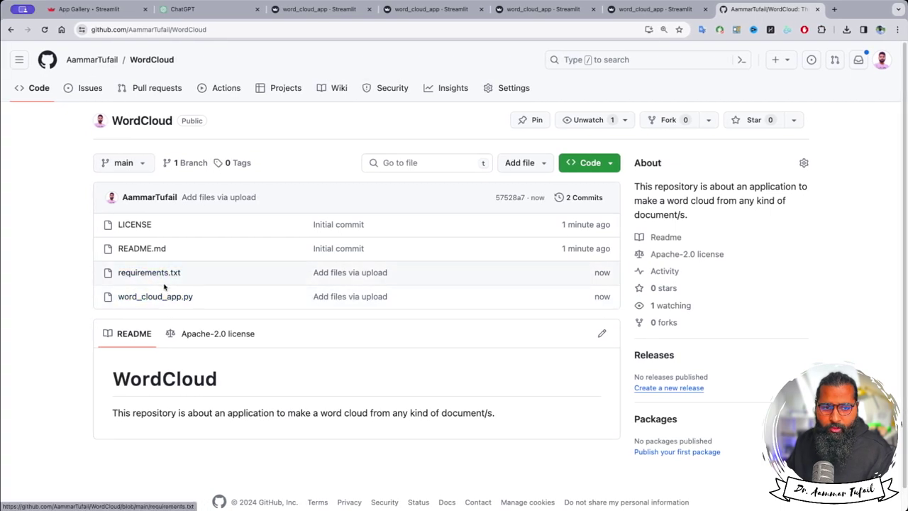
- In a new browser tab, search for "streamlit", open the streamlit.io site and sign in to the Streamlit account
left_click(834, 9)
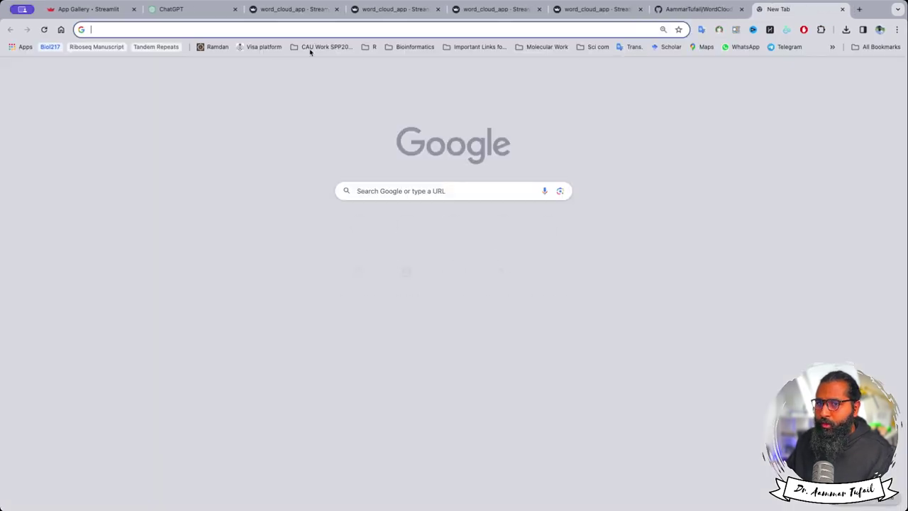
left_click(61, 30)
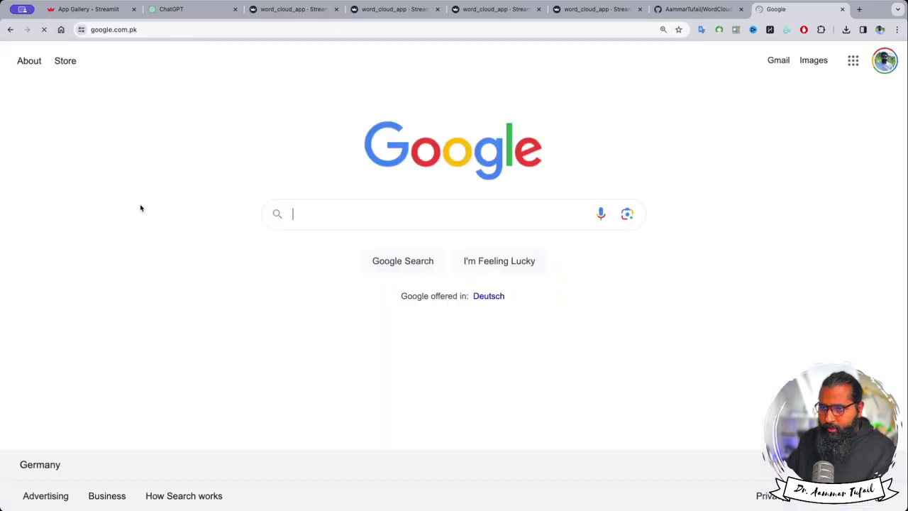
type("streamlit")
key("Return")
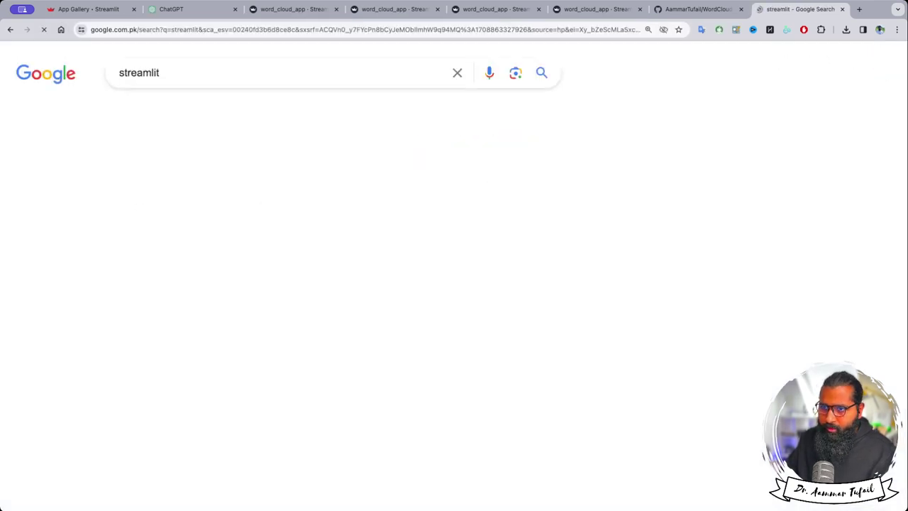
left_click(160, 259)
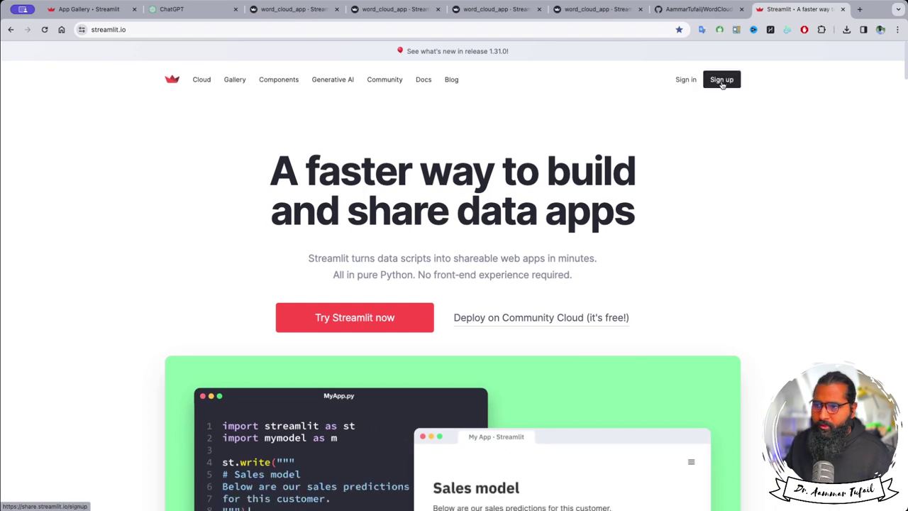
left_click(682, 82)
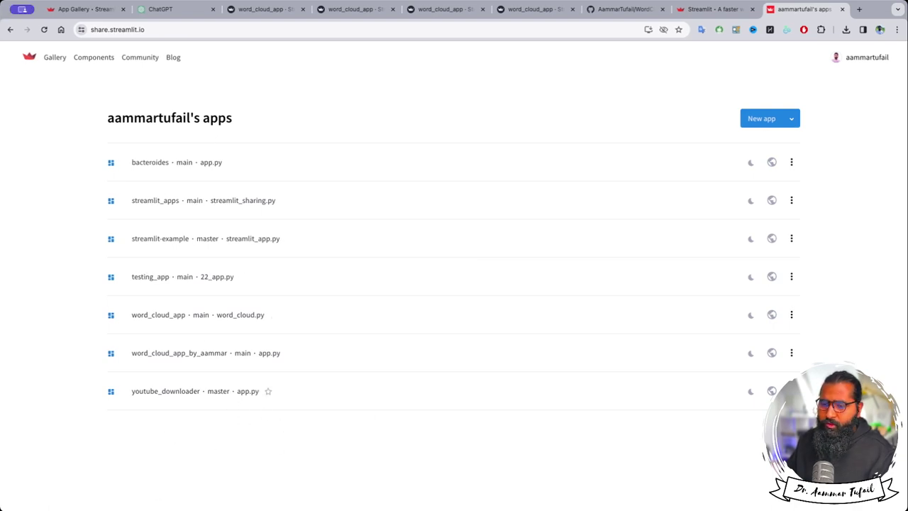
- Delete the deployed word cloud app that runs from app.py, confirming with its full app name
left_click(790, 352)
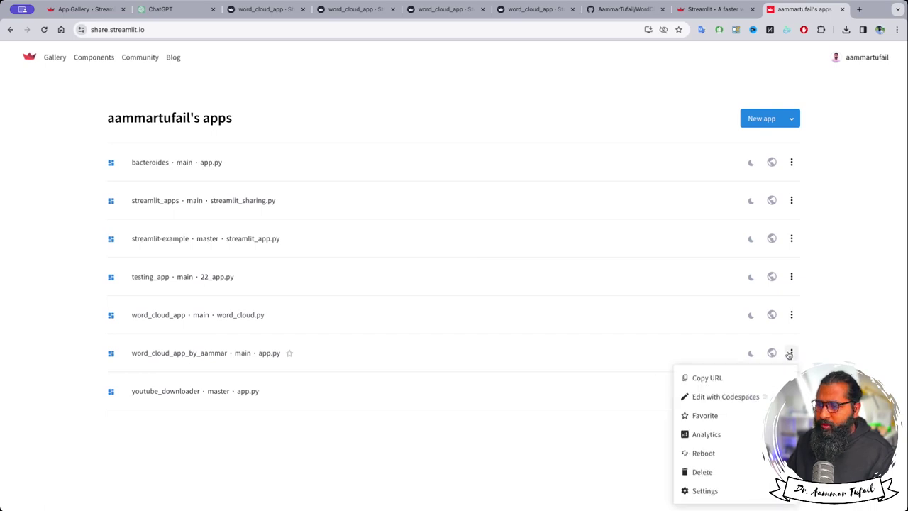
left_click(722, 471)
left_click(503, 290)
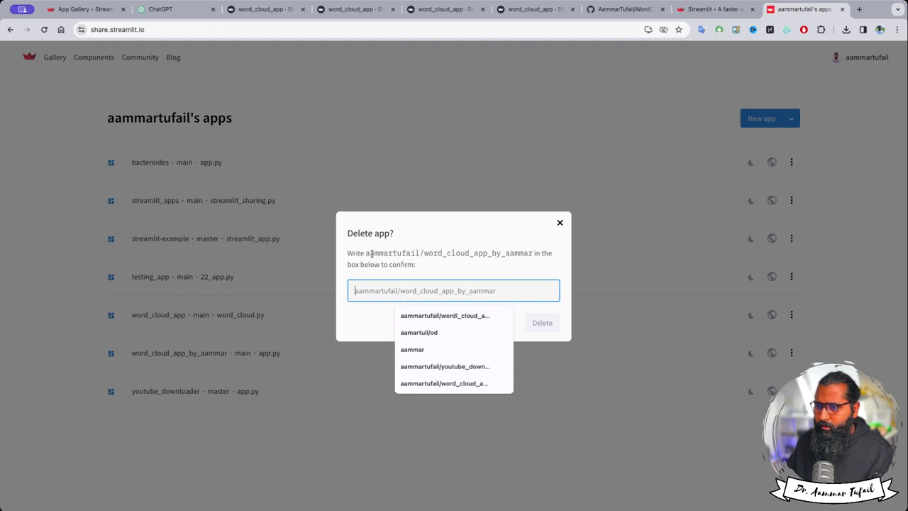
left_click_drag(366, 253, 532, 253)
key("ctrl+c")
left_click(477, 286)
key("ctrl+v")
left_click(542, 322)
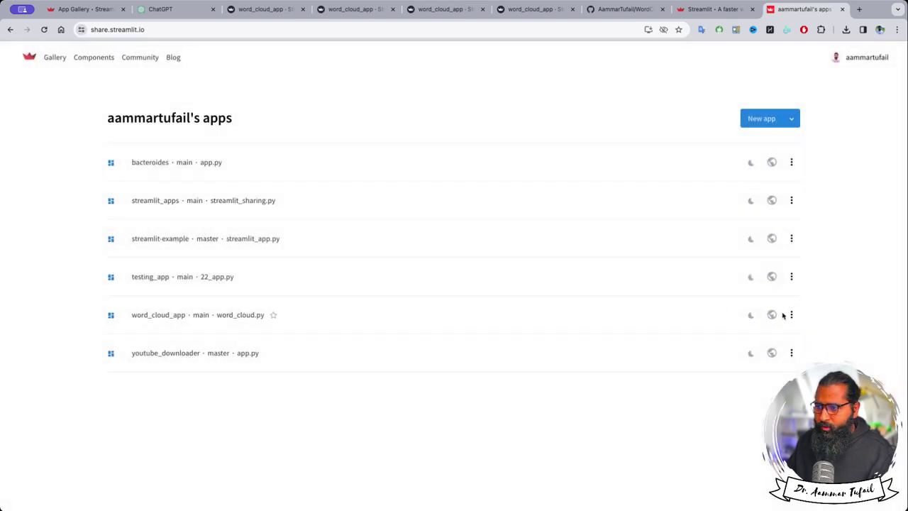
- Delete the word_cloud_app app that runs from word_cloud.py, confirming with its full app name
left_click(793, 315)
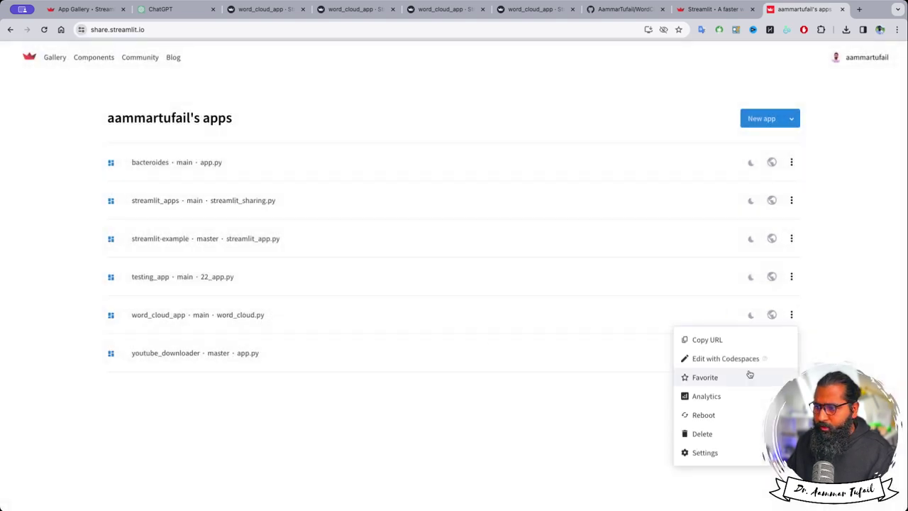
left_click(718, 432)
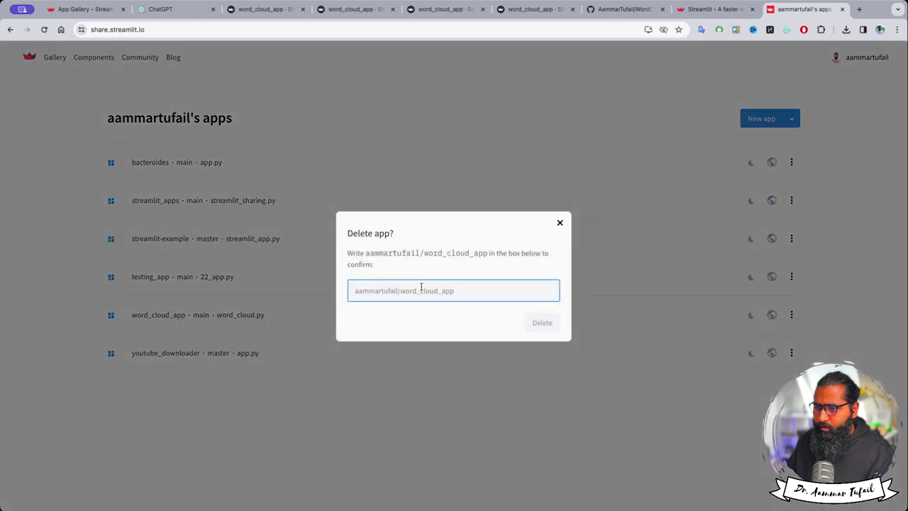
left_click(422, 289)
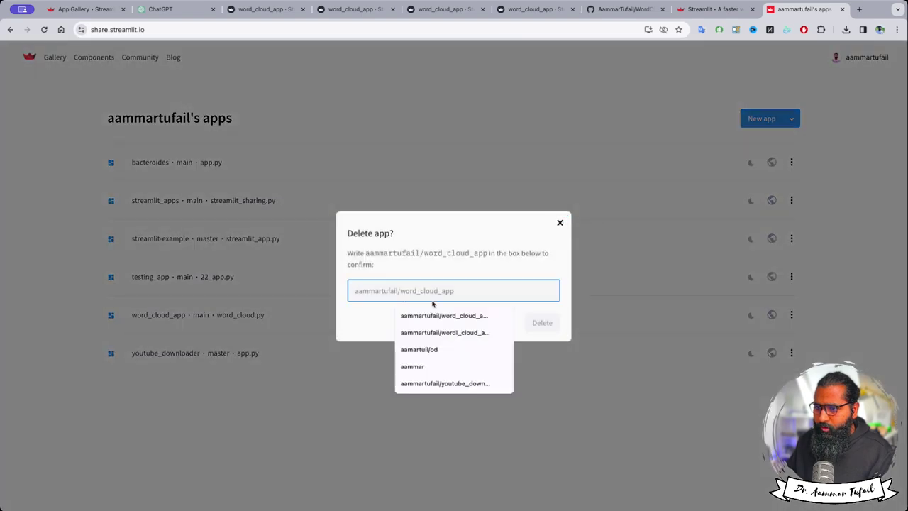
left_click(367, 255)
left_click_drag(367, 254, 487, 253)
key("ctrl+c")
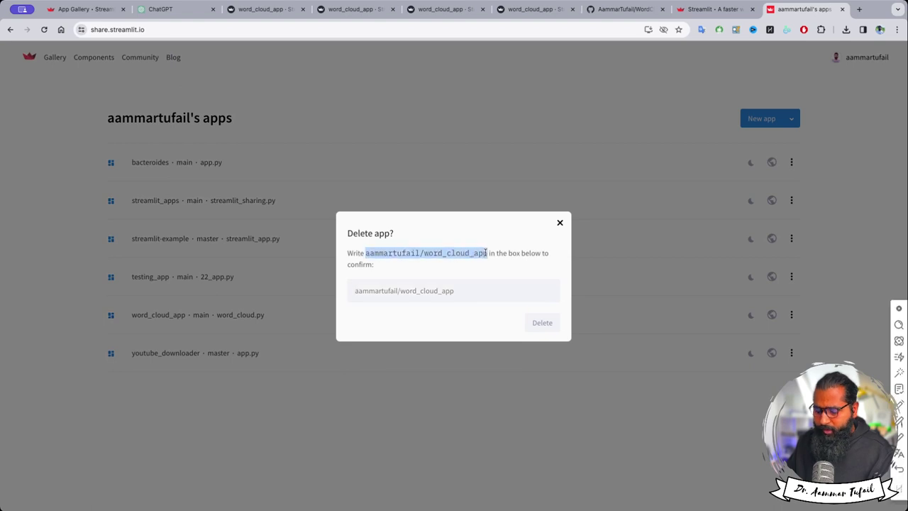
left_click(456, 291)
key("ctrl+v")
left_click(542, 323)
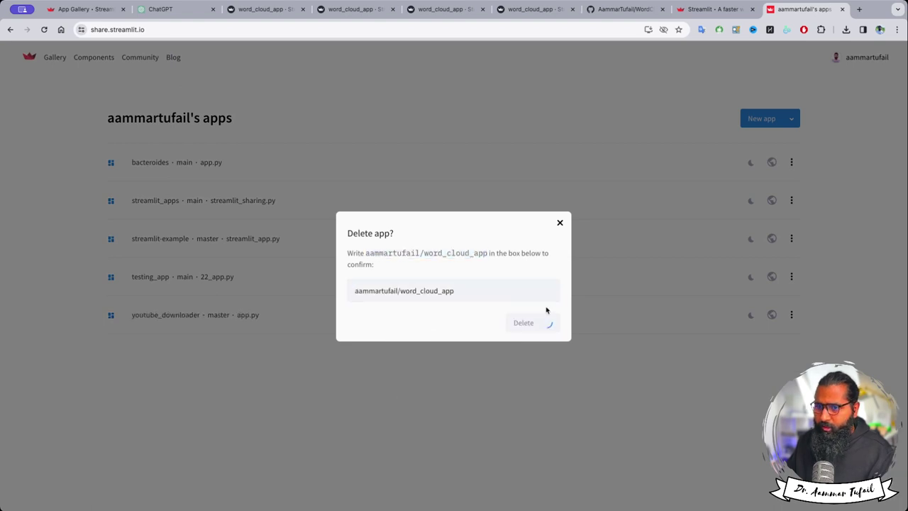
- Start a new app from an existing repo and choose the WordCloud repository for deployment
key("super+equal")
key("super+equal")
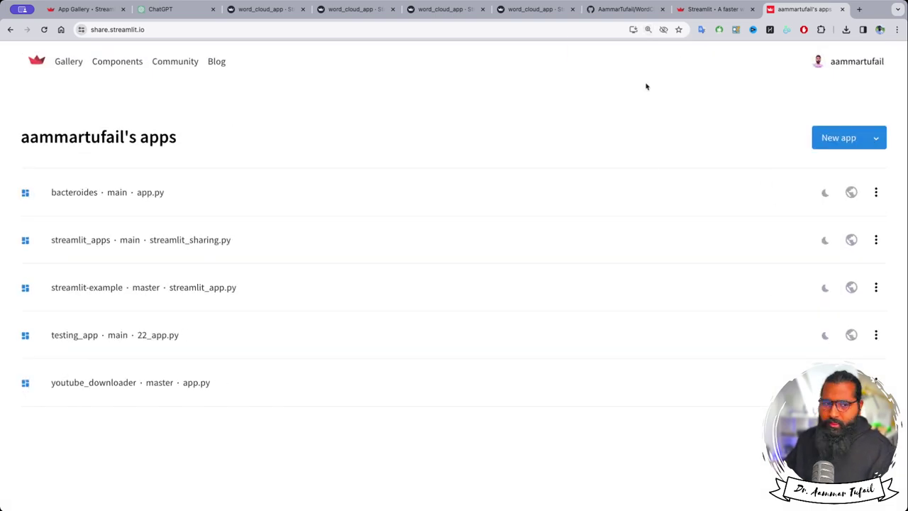
left_click(877, 138)
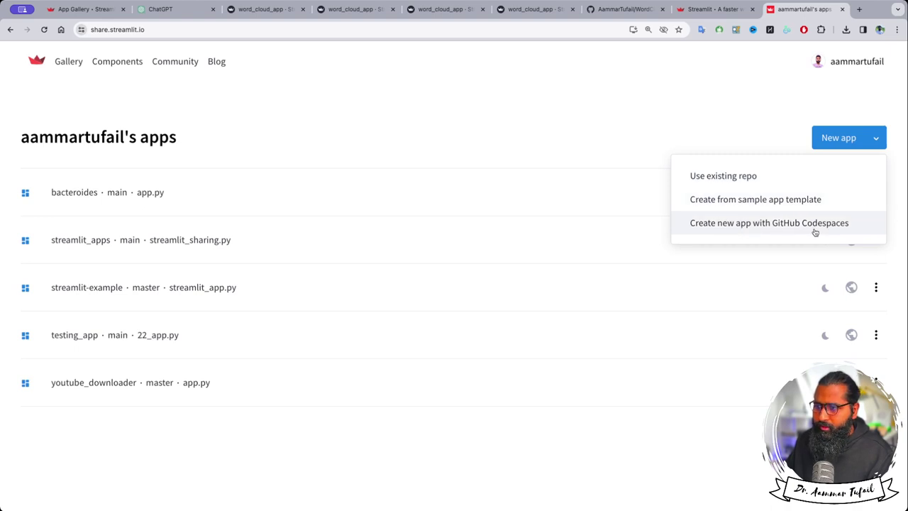
left_click(723, 177)
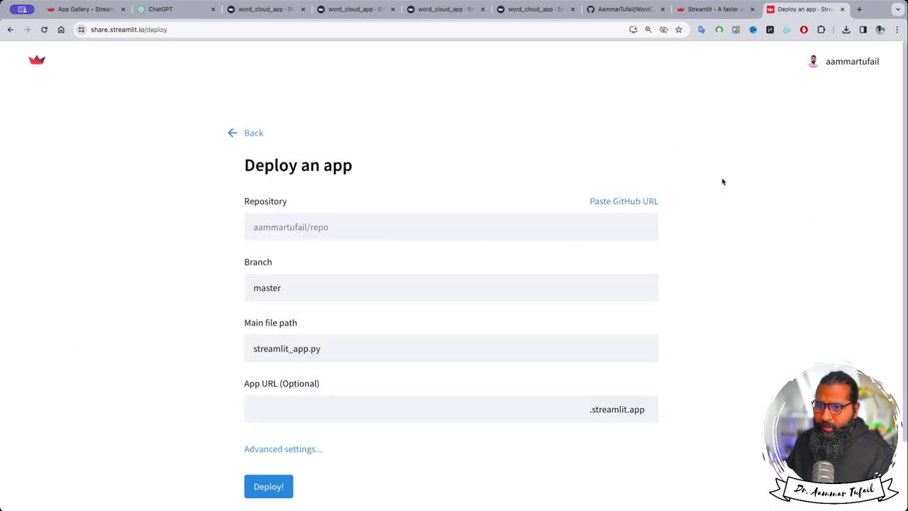
left_click(346, 223)
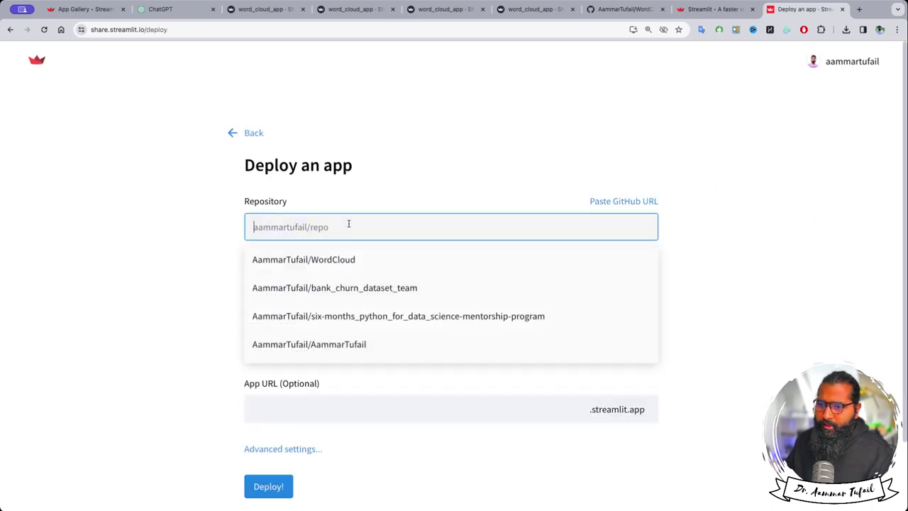
left_click(344, 260)
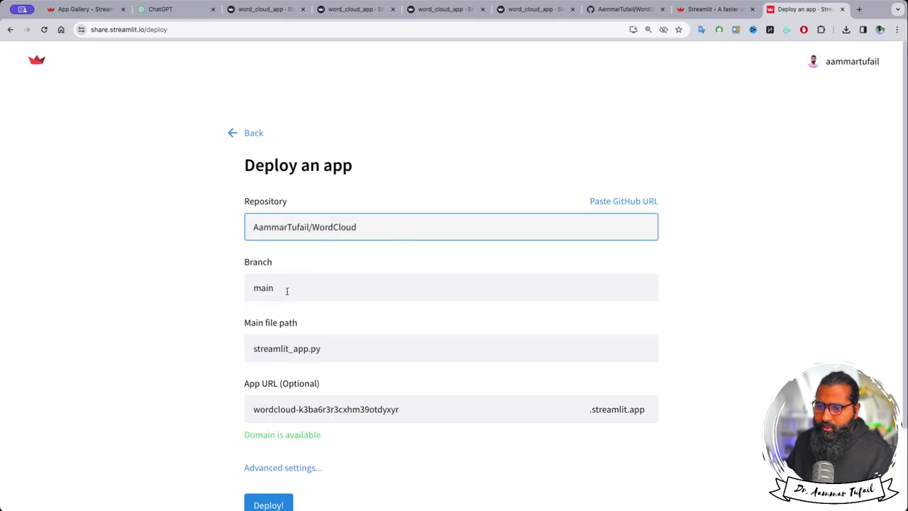
- Check the script's file name in the GitHub repository and enter word-cloud_app.py as the main file path
left_click(332, 350)
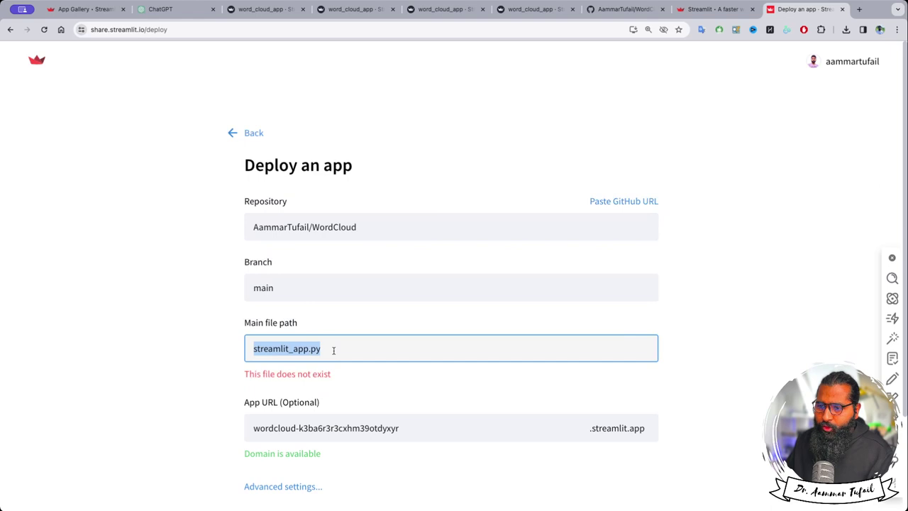
left_click(623, 9)
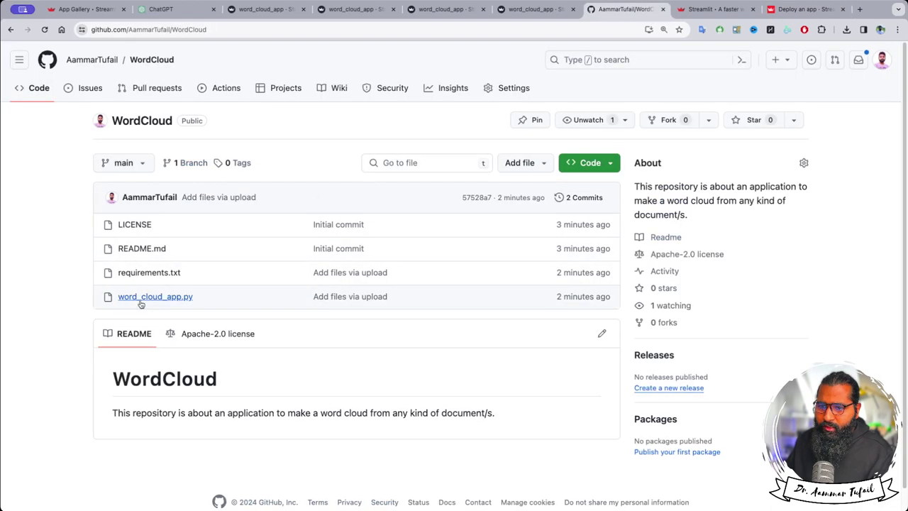
left_click(802, 8)
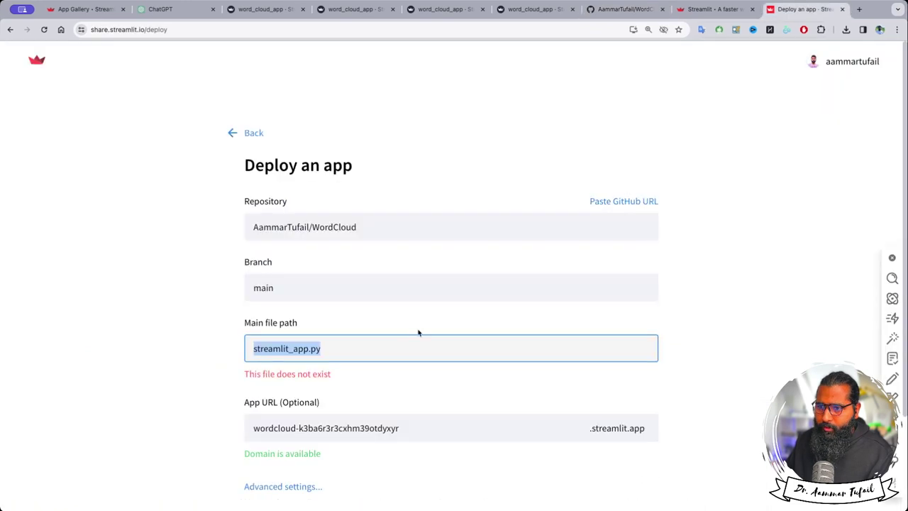
type("wor")
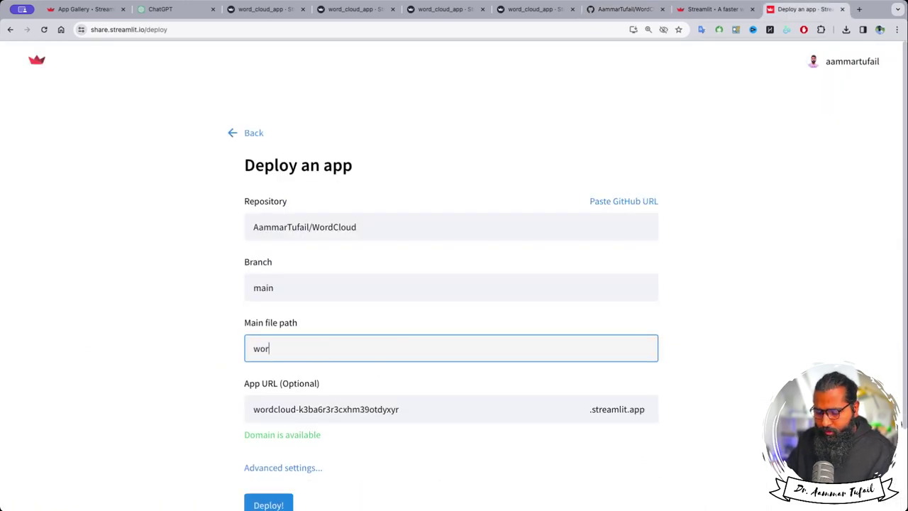
type("d-cloud_ap")
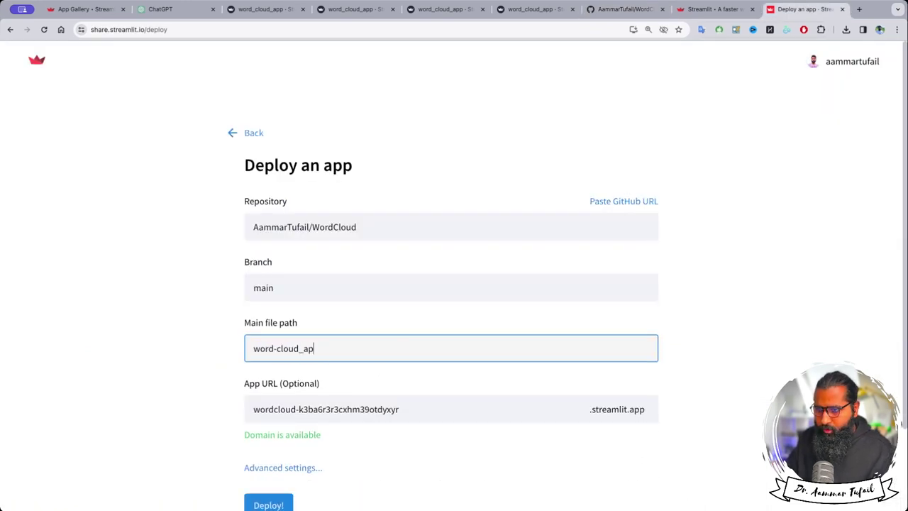
type("p.py")
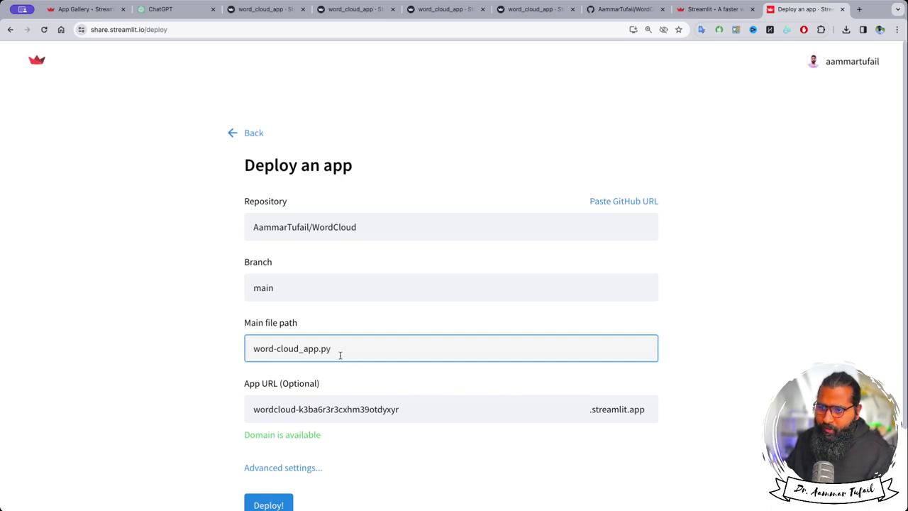
- Correct the main file path to word_cloud_app.py by replacing the hyphen with an underscore
scroll(342, 354, "down", 1)
scroll(350, 355, "down", 1)
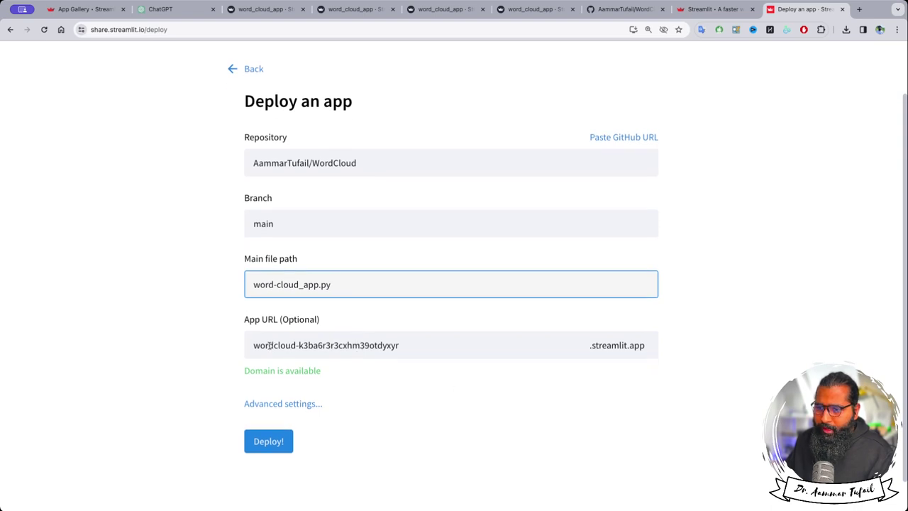
left_click(403, 347)
left_click(360, 290)
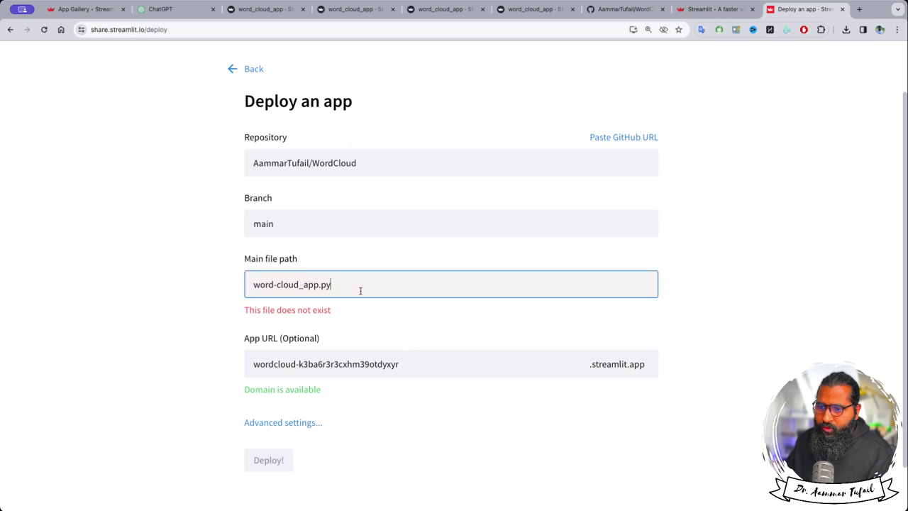
left_click(277, 285)
key("BackSpace")
type("_")
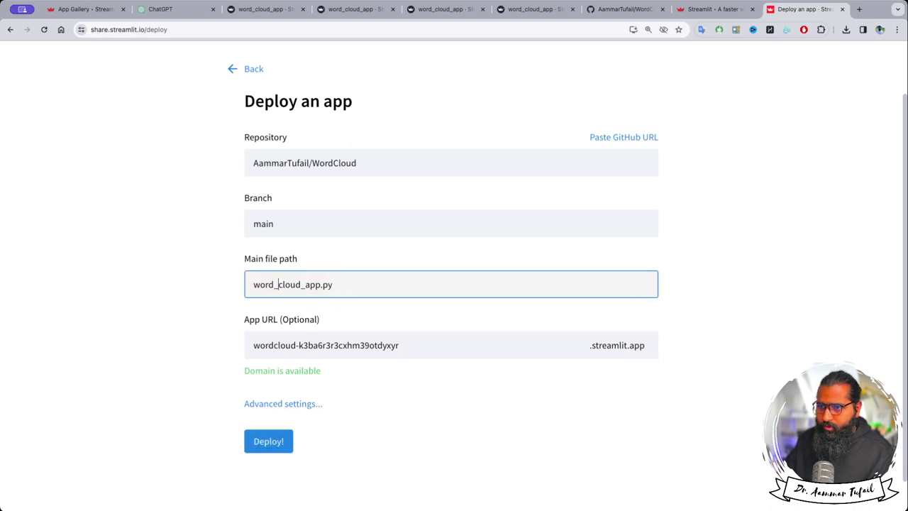
- Replace the random suffix of the app URL with the owner's surname
left_click(401, 347)
left_click_drag(402, 347, 297, 350)
left_click(296, 349)
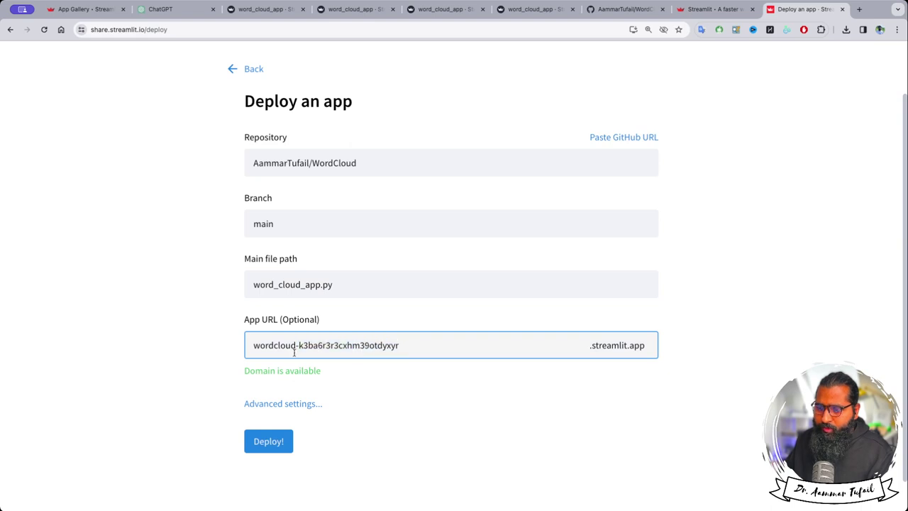
left_click_drag(403, 345, 300, 345)
key("BackSpace")
type("tufail")
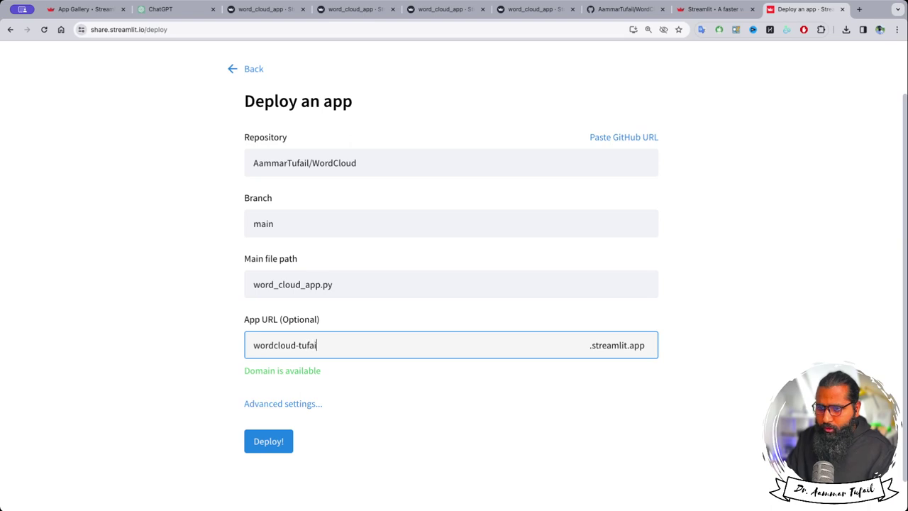
left_click(162, 366)
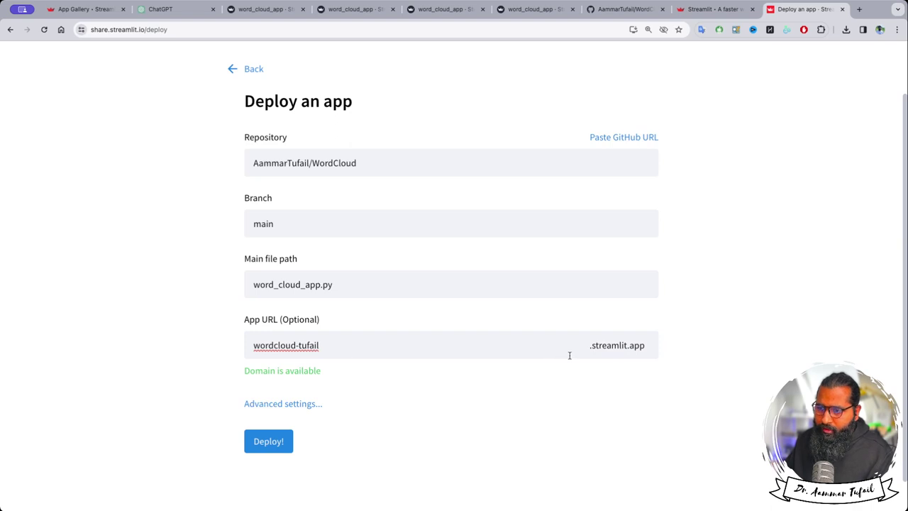
- Change the app URL's subdomain to wordcloud-codanics
left_click_drag(328, 347, 295, 345)
key("BackSpace")
left_click(205, 339)
left_click(315, 346)
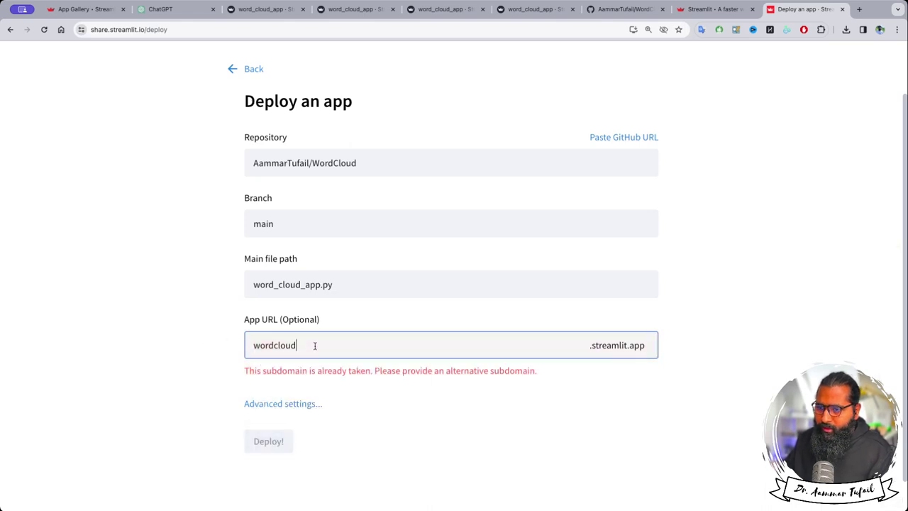
type("-codanics")
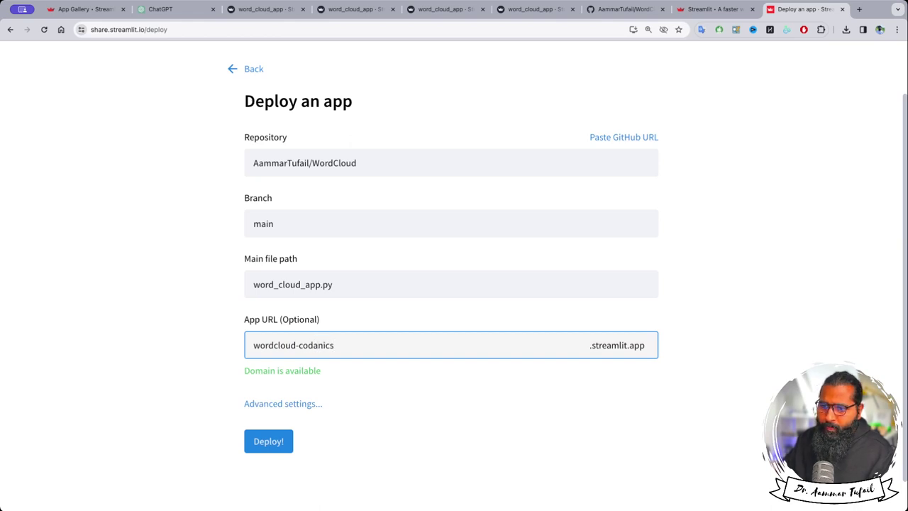
left_click(204, 338)
left_click_drag(345, 348, 251, 346)
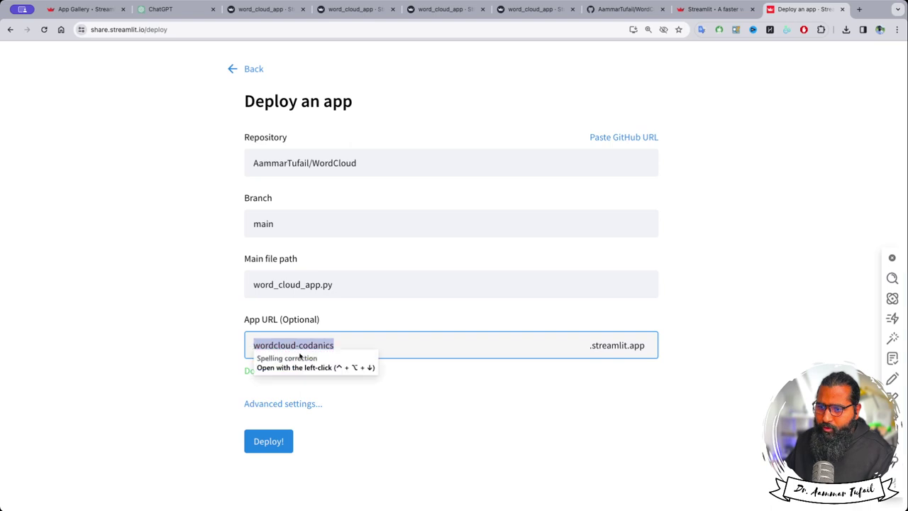
left_click(407, 389)
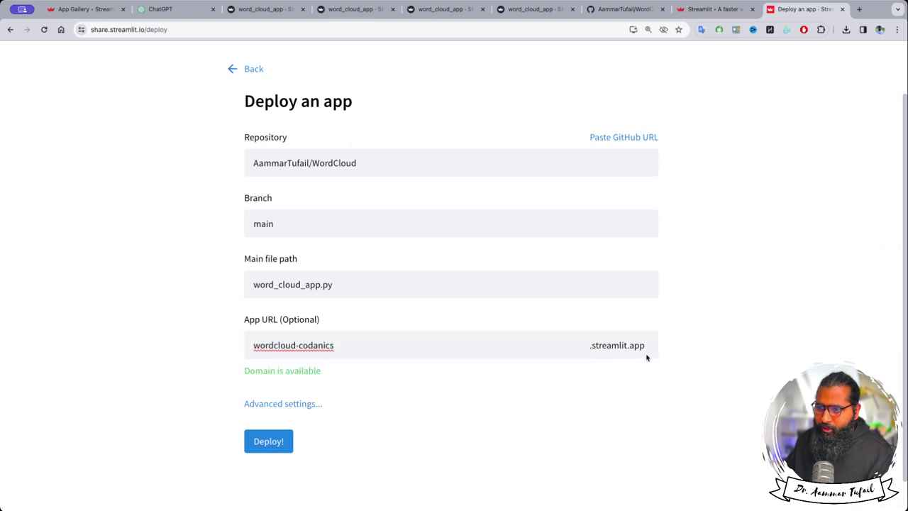
- Select Python version 3.9 in the advanced settings, save them and deploy the app
left_click(290, 404)
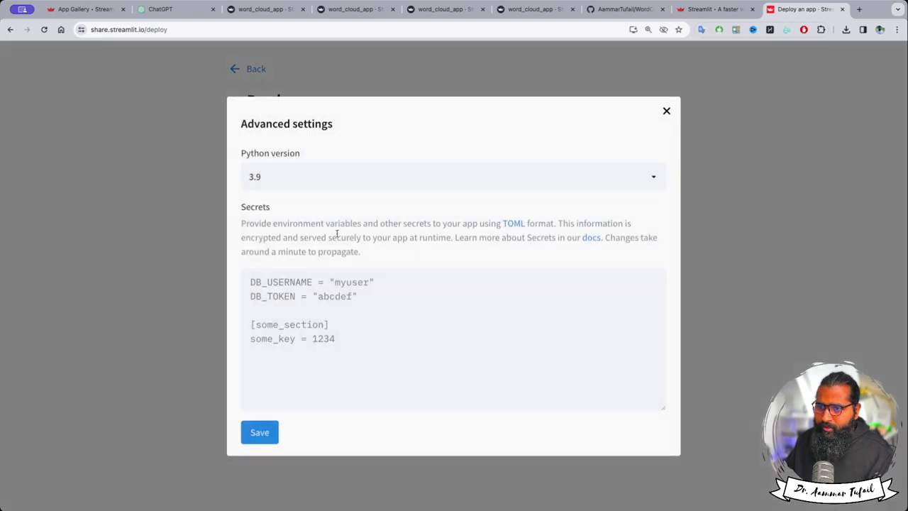
left_click(449, 182)
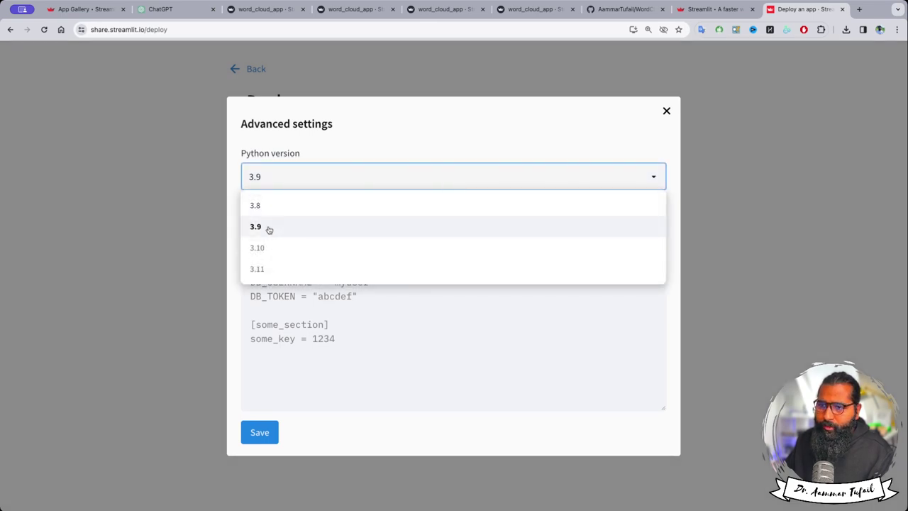
left_click(269, 229)
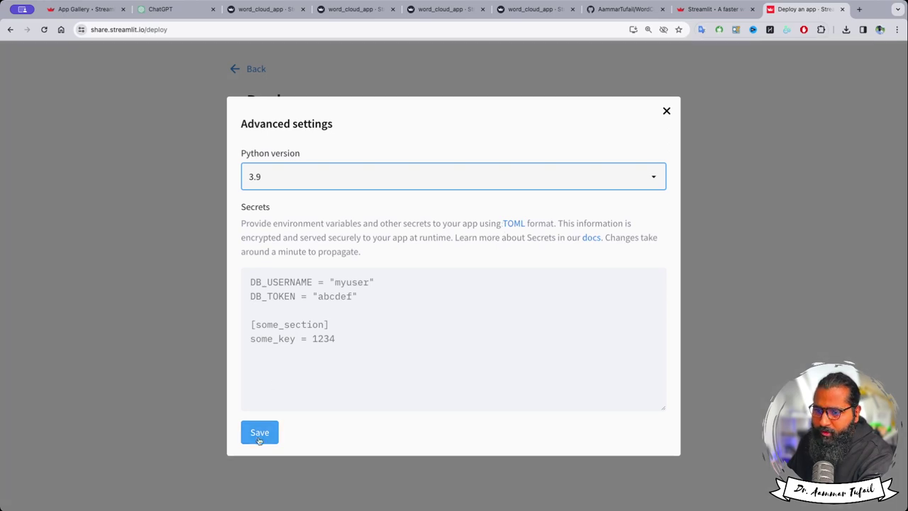
left_click(260, 432)
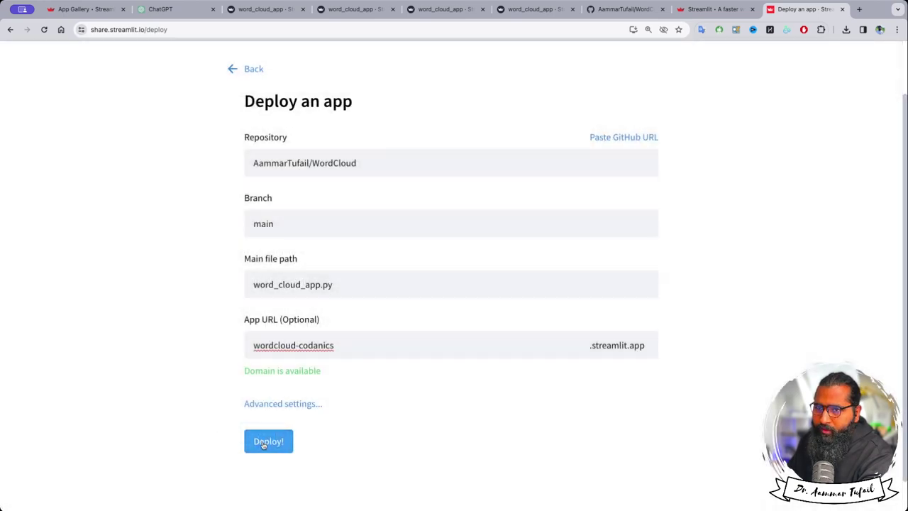
left_click(264, 442)
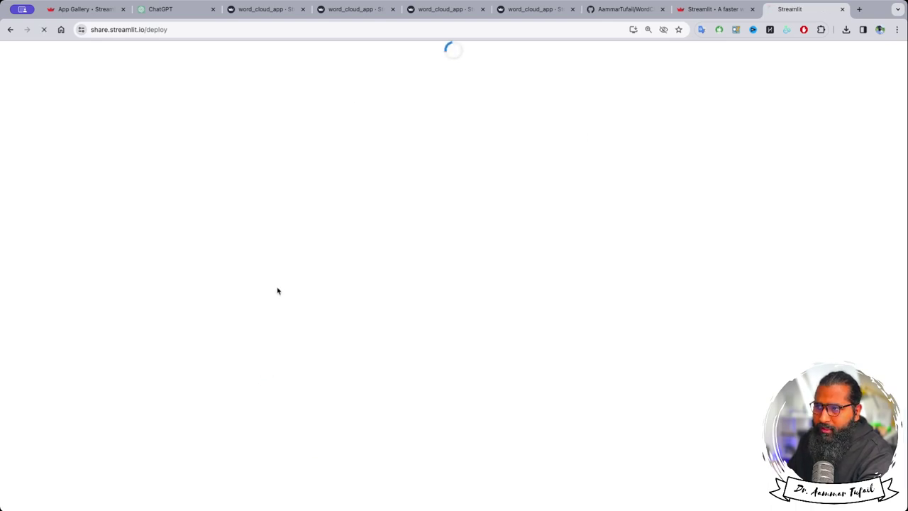
- Check the WordCloud repository's files, return to the deploying app's page, enlarge it and open its build log
left_click(625, 9)
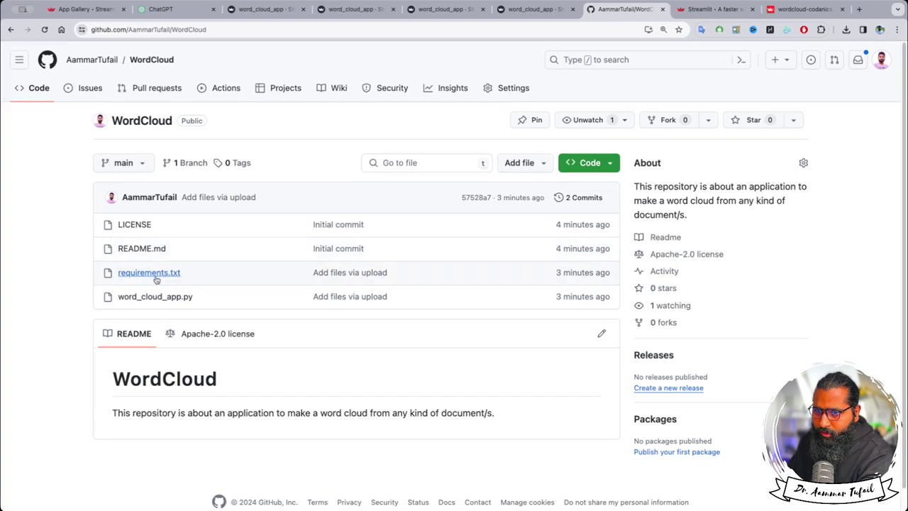
key("super+9")
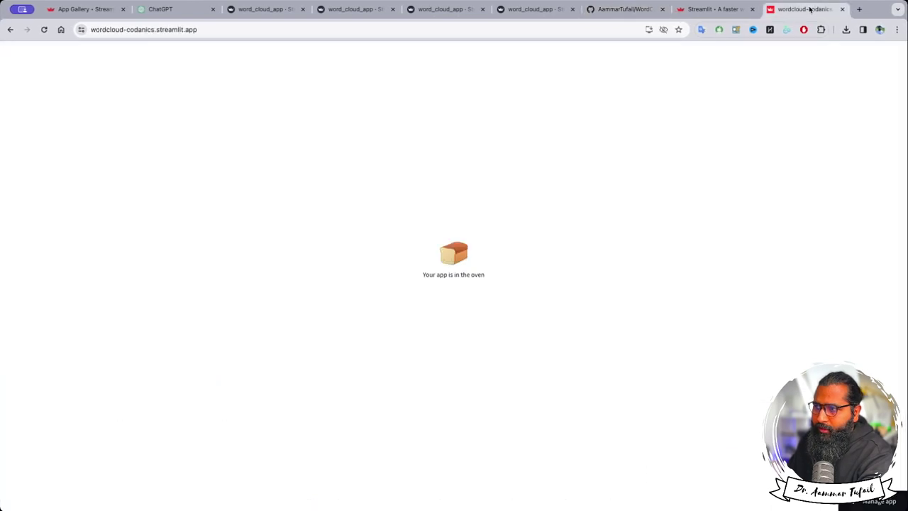
key("super+equal")
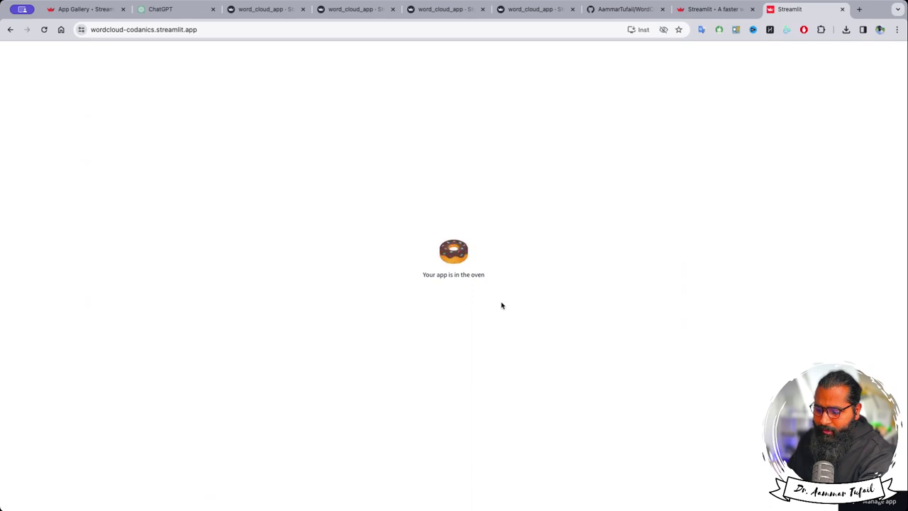
key("super+equal")
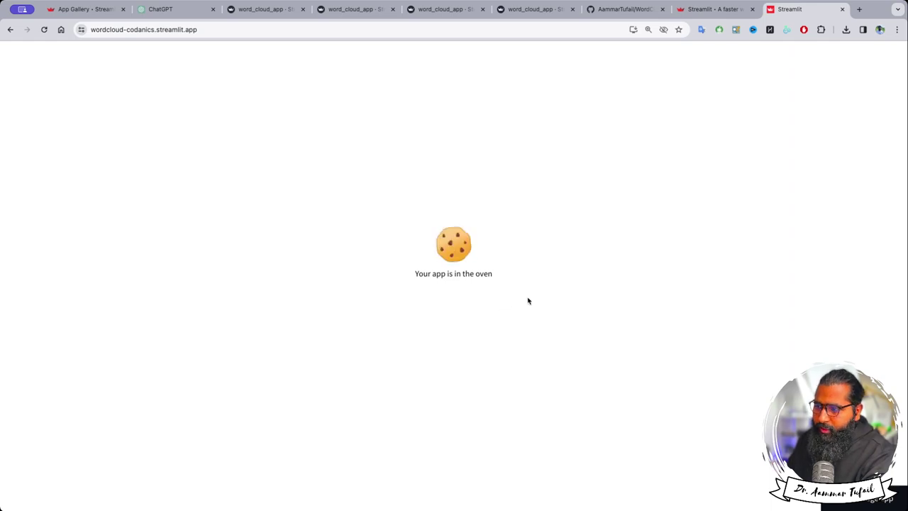
left_click(865, 501)
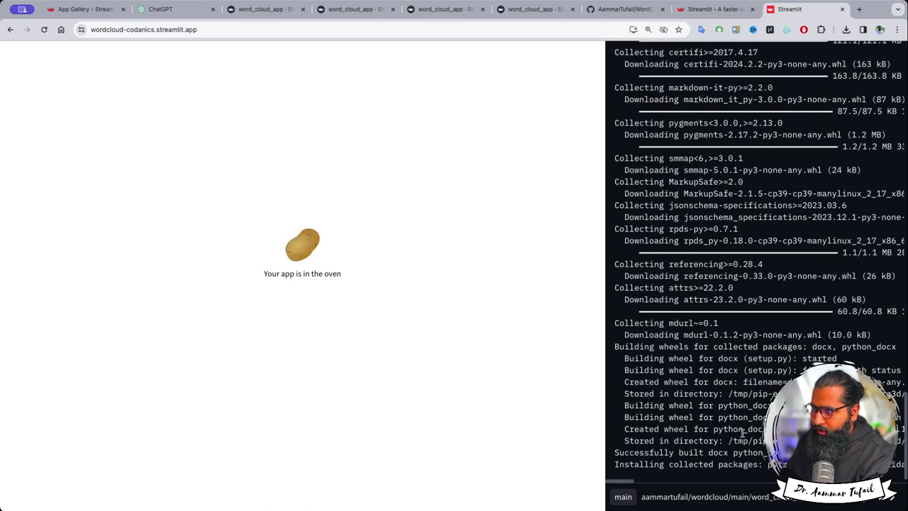
- Compare the WordCloud repository's file list and README heading on GitHub with the app's running build log
left_click(624, 9)
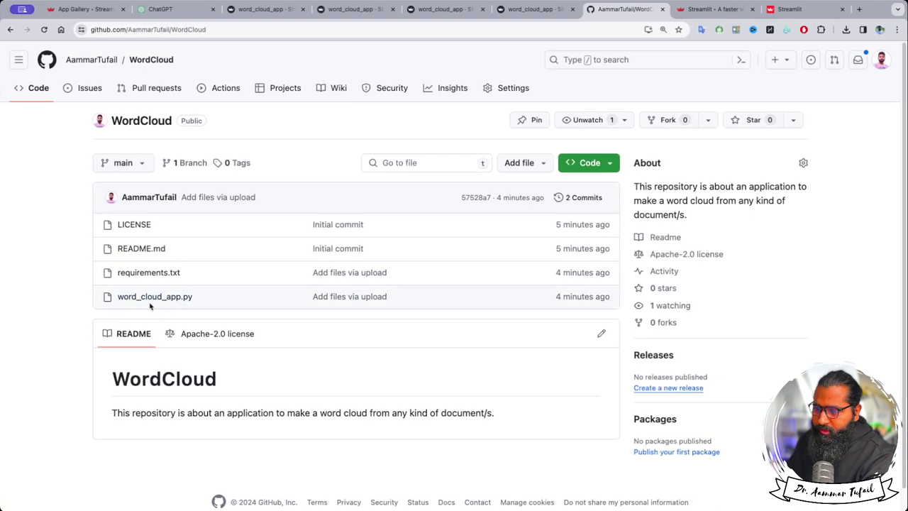
left_click(788, 9)
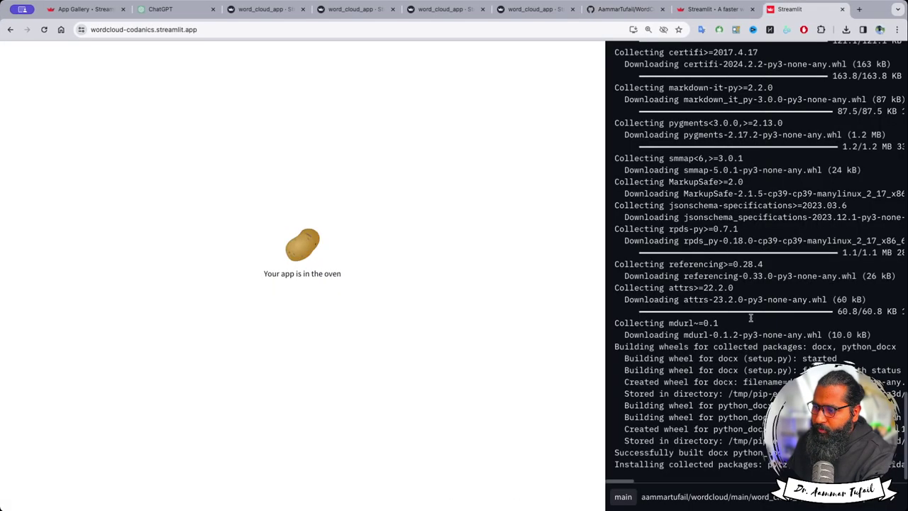
left_click(624, 9)
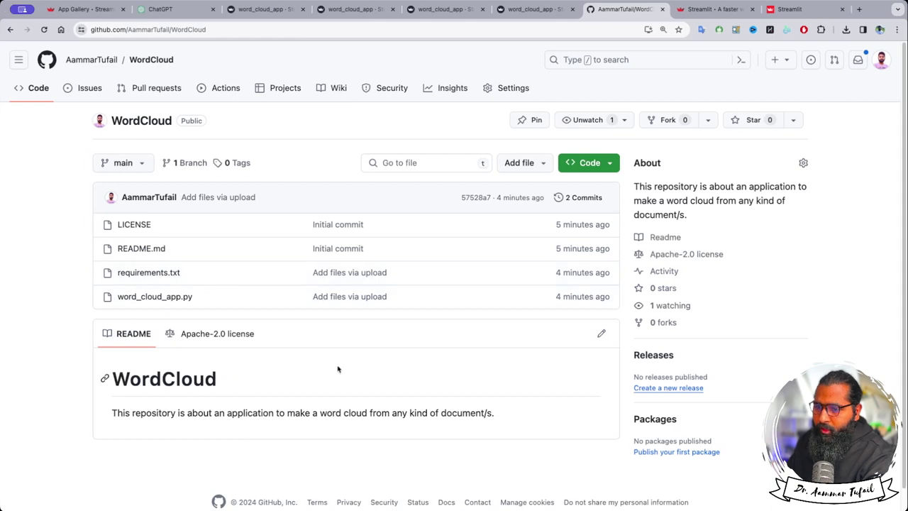
scroll(254, 361, "down", 1)
left_click_drag(112, 356, 220, 357)
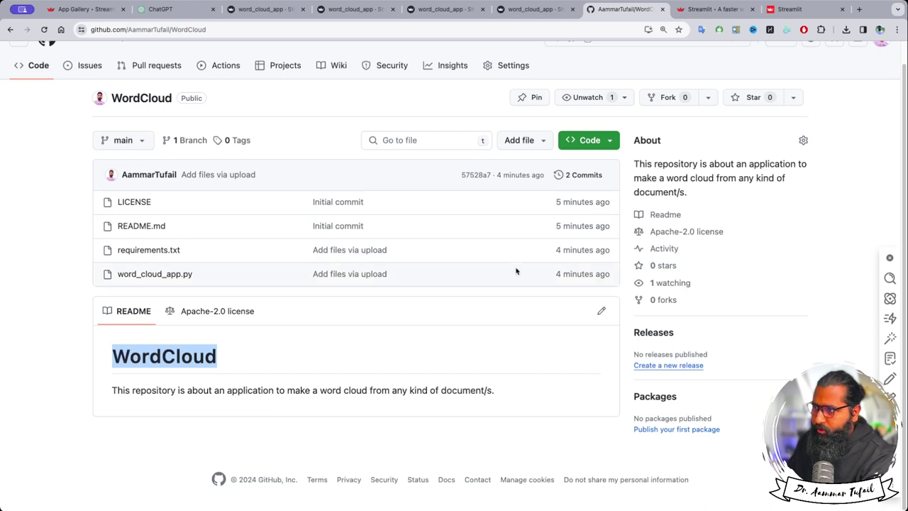
left_click(786, 9)
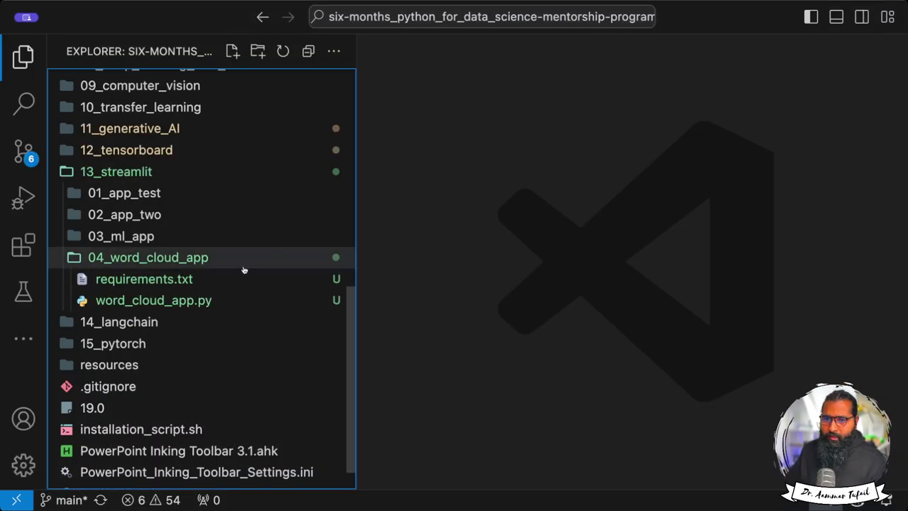
- Switch to VS Code and open requirements.txt in the 04_word_cloud_app folder to review its pinned packages
left_click(163, 283)
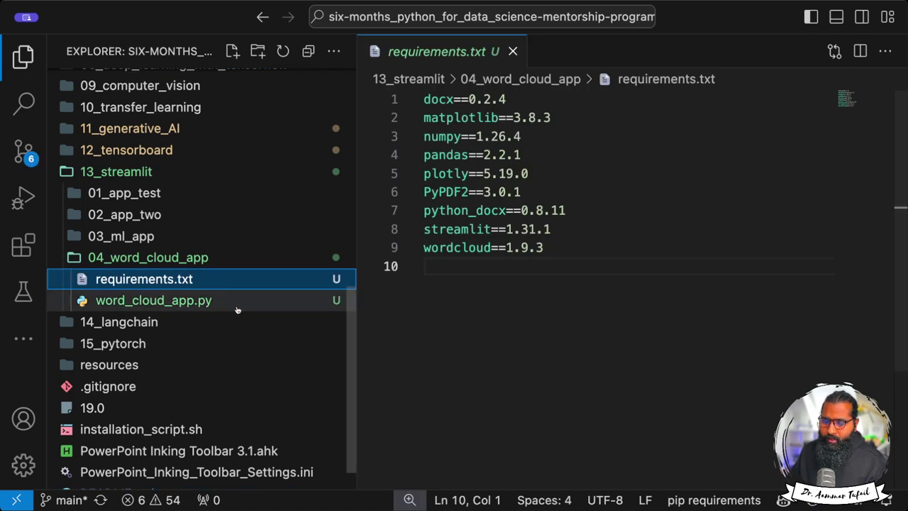
left_click(521, 318)
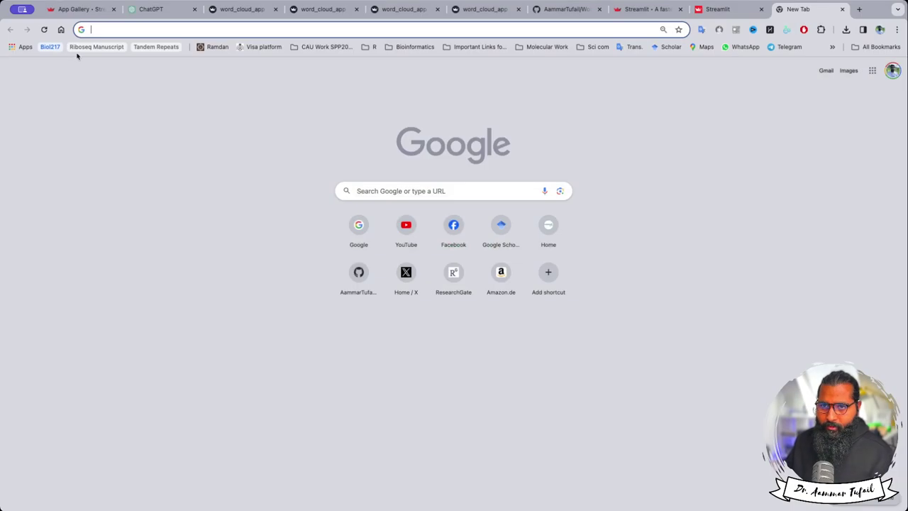
- In the browser, go to google.com.pk, search for pipreqs and open its PyPI project page
type("google.com.pk")
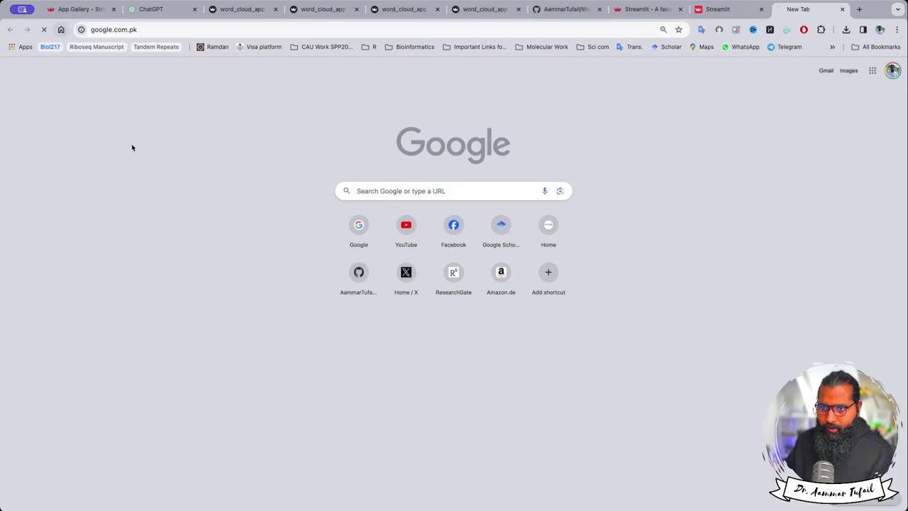
key("Return")
type("pipre")
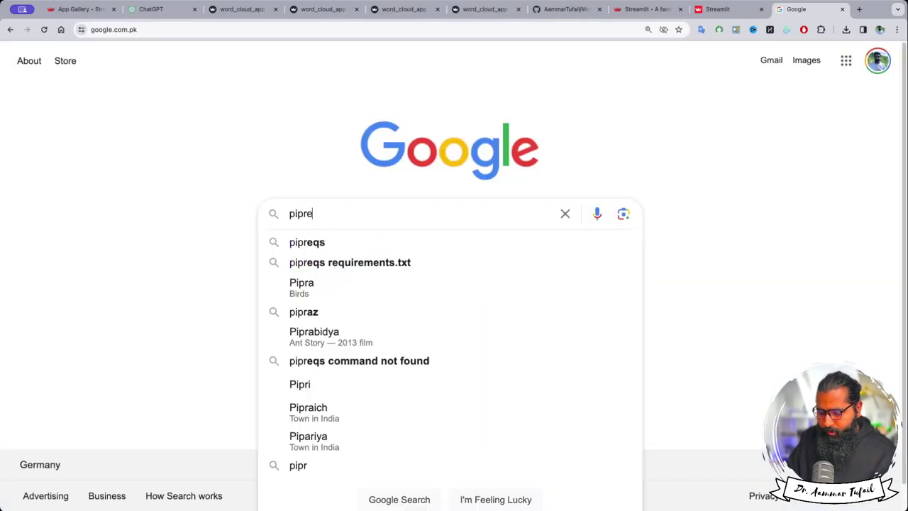
type("qs")
key("Return")
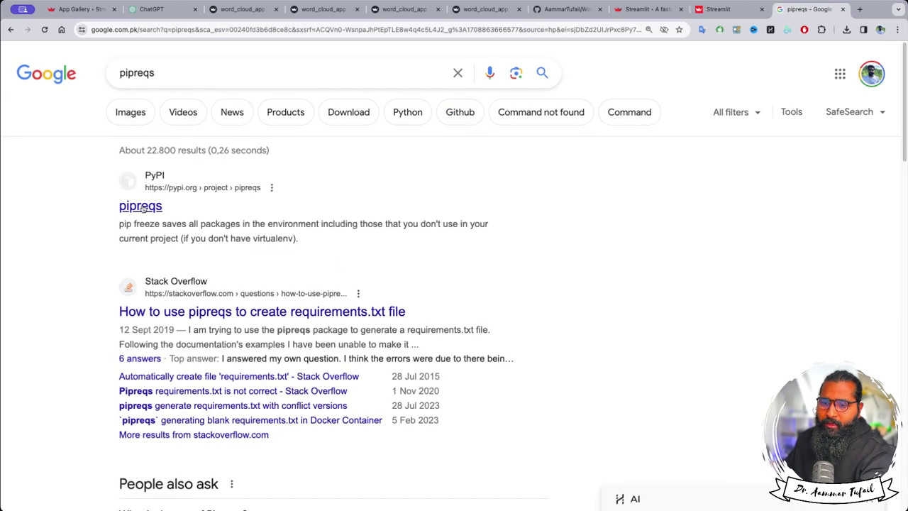
left_click(142, 206)
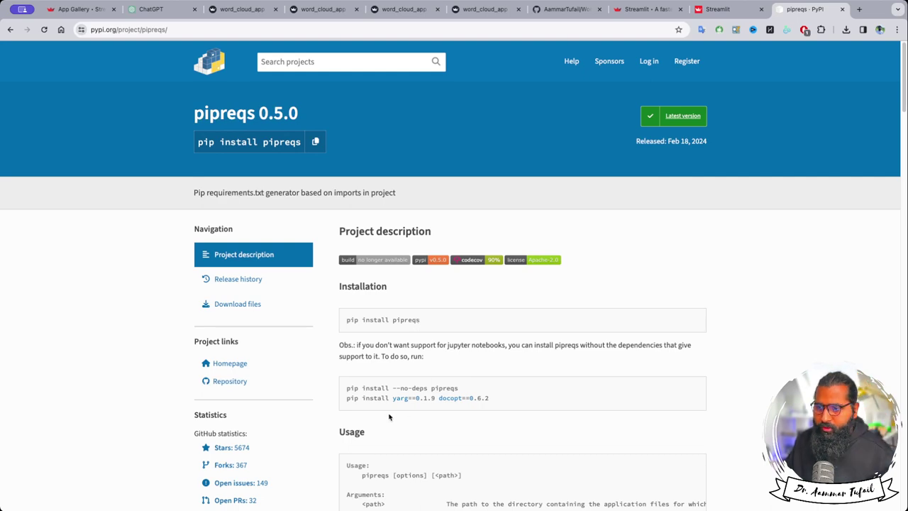
- Examine the pipreqs installation and usage instructions and highlight the command name in the example
scroll(464, 399, "down", 3)
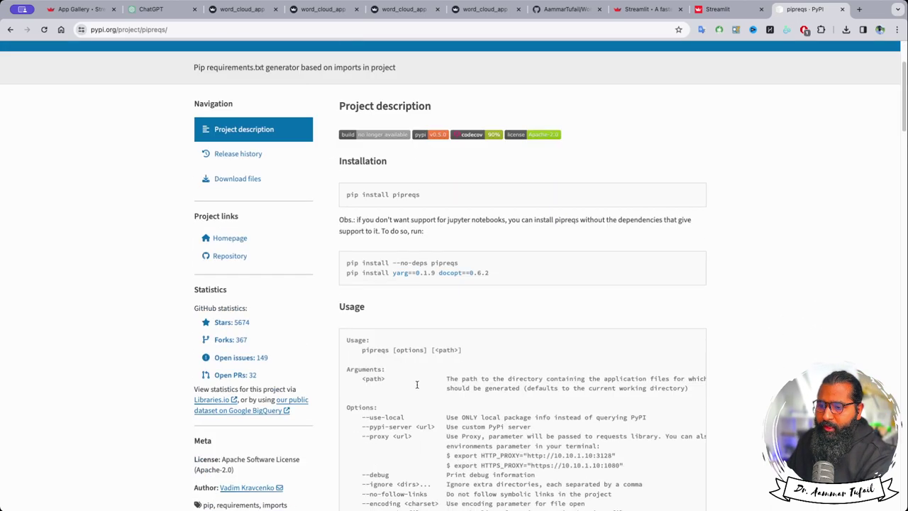
scroll(417, 384, "down", 6)
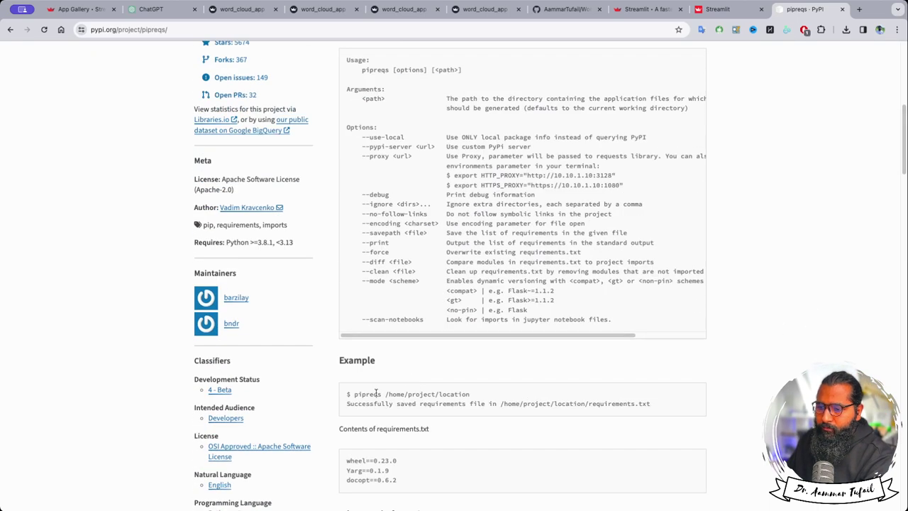
mouse_move(381, 393)
left_mouse_down()
mouse_move(351, 393)
mouse_move(384, 393)
left_mouse_up()
left_click(354, 394)
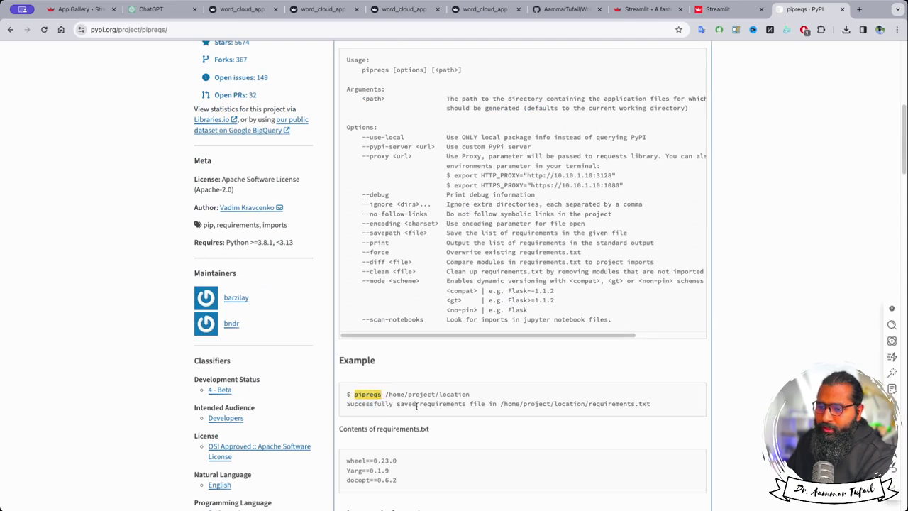
- Return to the deploying Streamlit app, read through its dependency installation log and hide the log
left_click(717, 13)
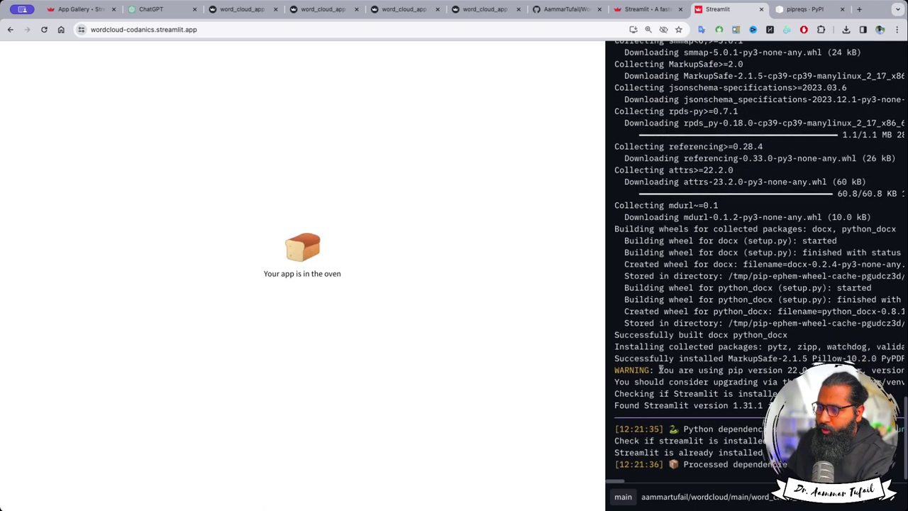
left_click_drag(660, 369, 780, 405)
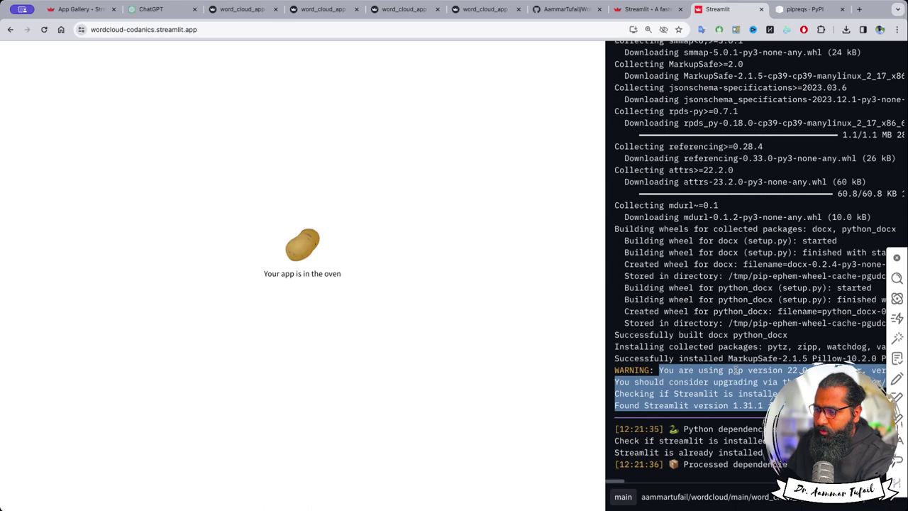
scroll(693, 370, "up", 10)
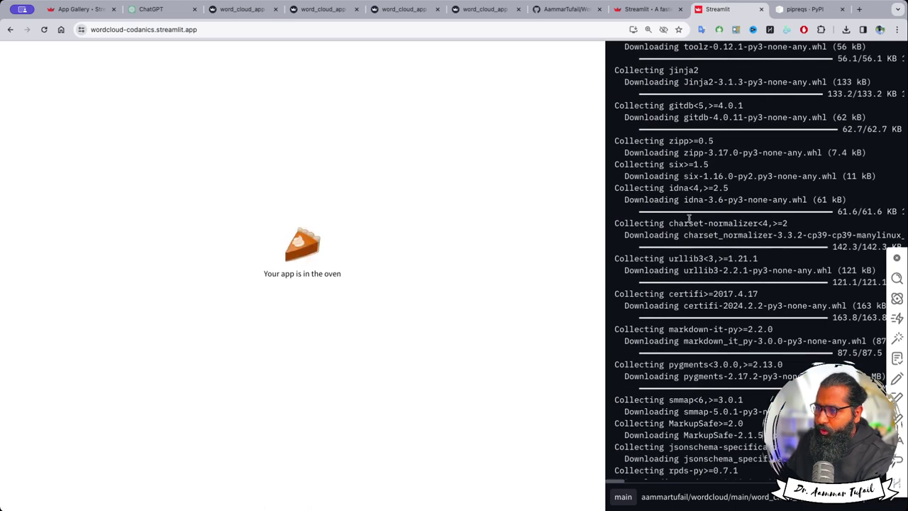
scroll(688, 218, "down", 10)
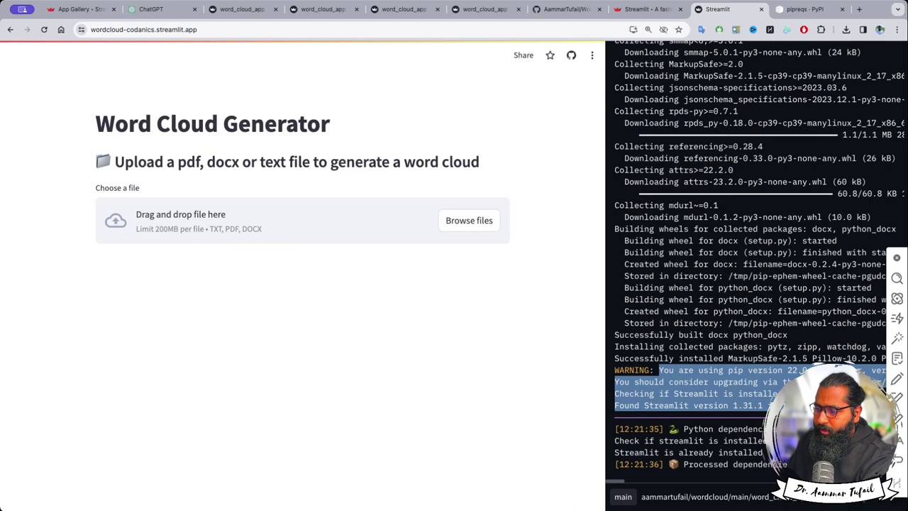
left_click(888, 505)
left_click(891, 503)
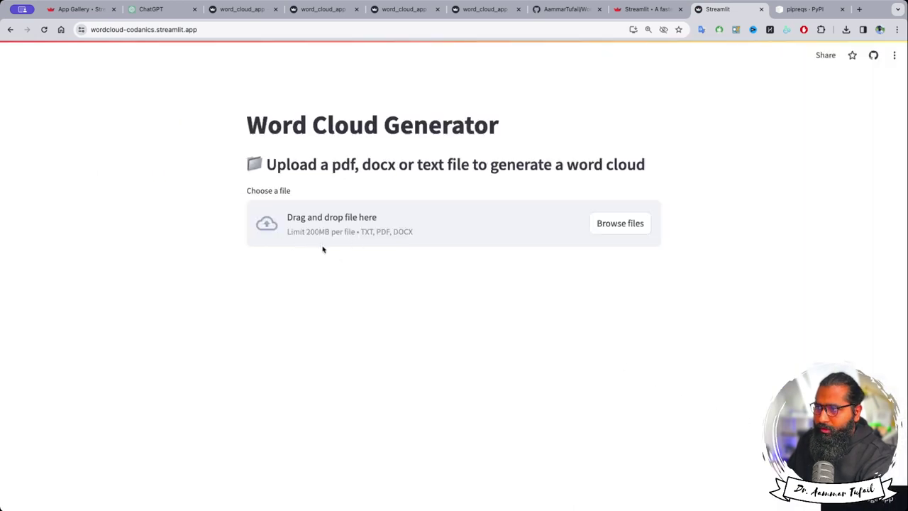
- Open the app's sharing options, turn off public access and restore it
left_click(826, 56)
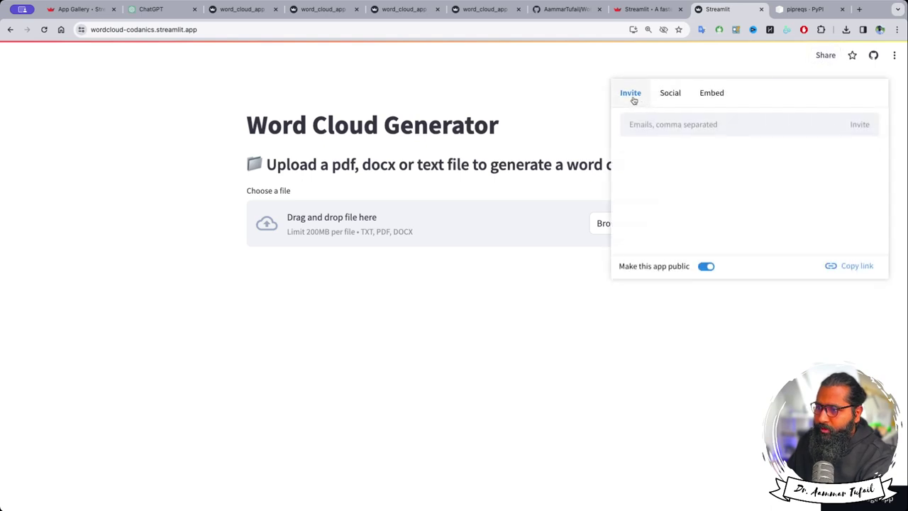
left_click(654, 123)
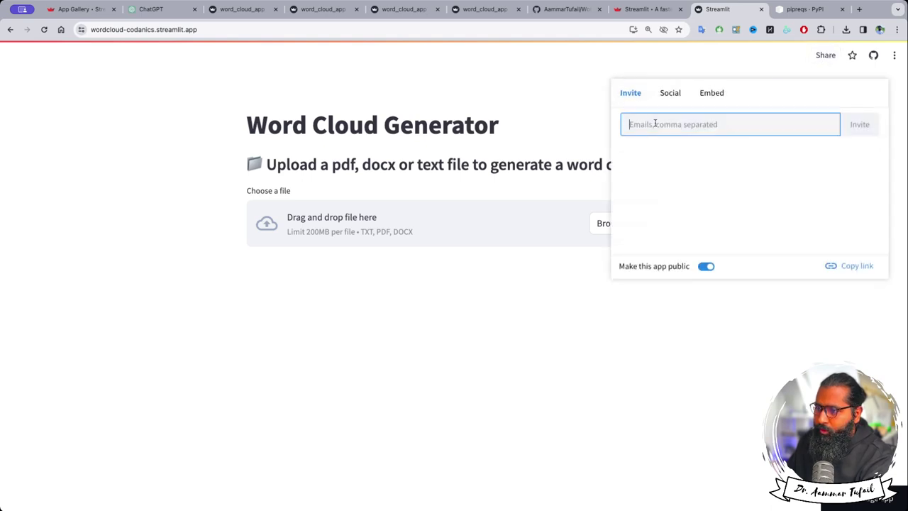
left_click(708, 268)
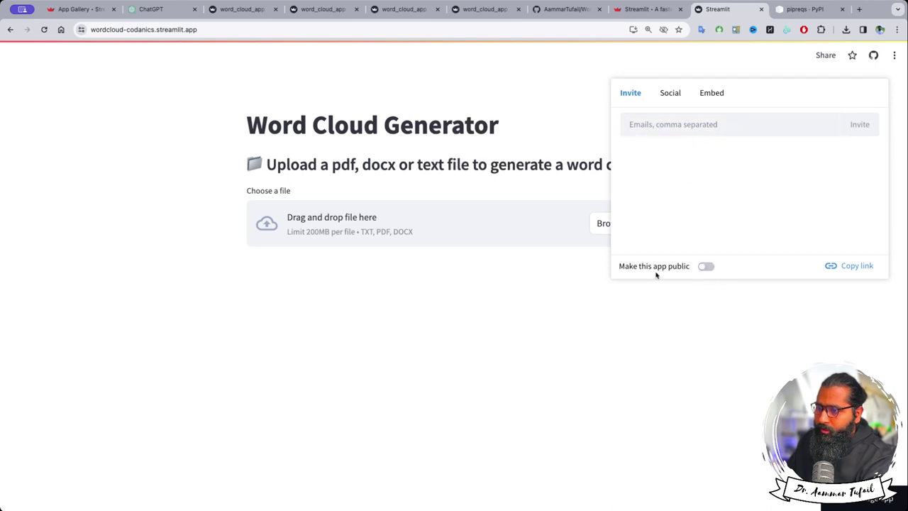
left_click(706, 269)
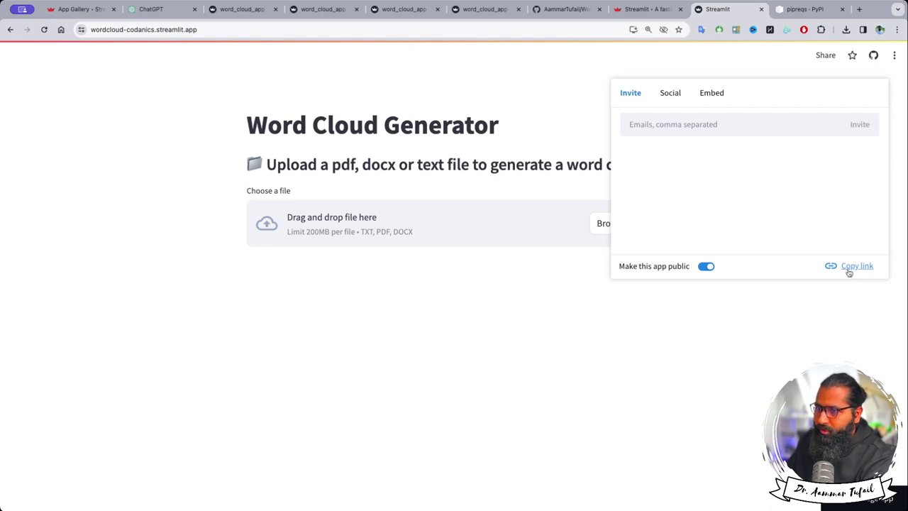
- Review the app's social sharing and embed options, trying Show toolbar on and off, and close the sharing options
left_click(663, 93)
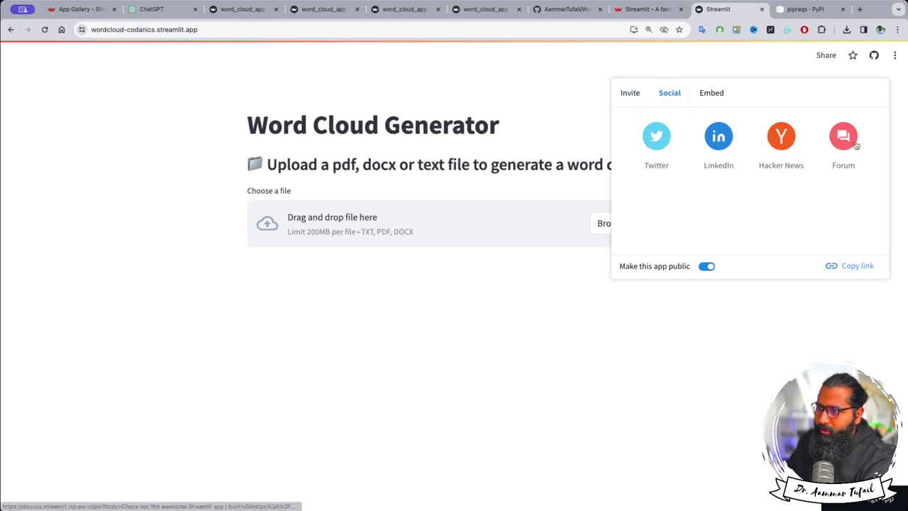
left_click(717, 95)
left_click(624, 134)
left_click(624, 134)
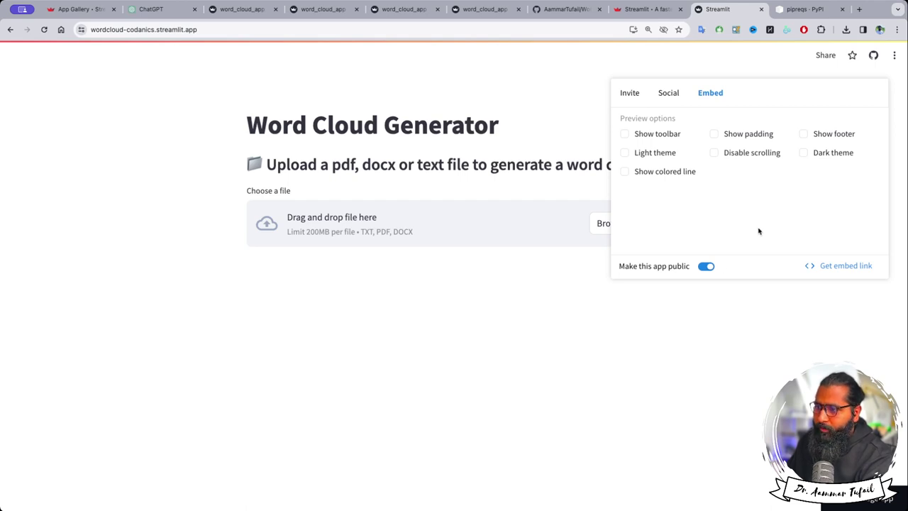
left_click(874, 57)
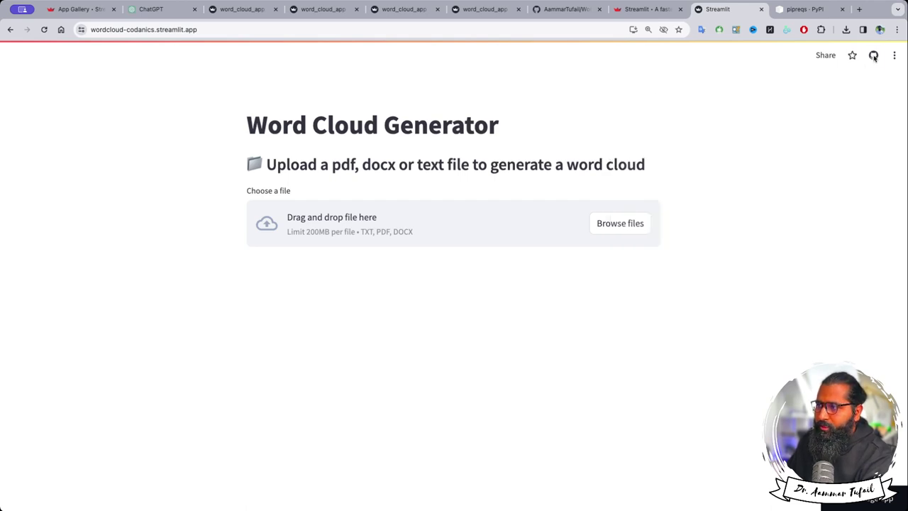
- Open the app's source file word_cloud_app.py on GitHub, read through its code and return to the app
left_click(875, 56)
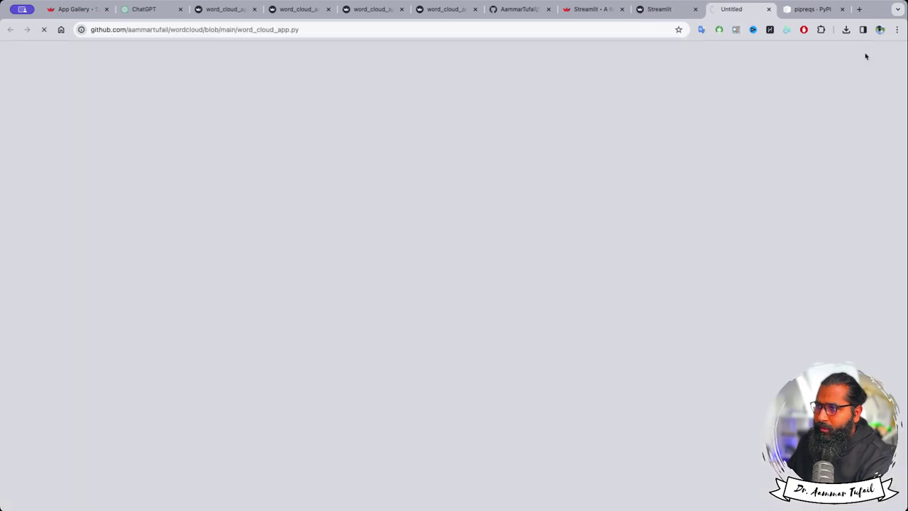
scroll(183, 258, "down", 5)
scroll(184, 259, "down", 15)
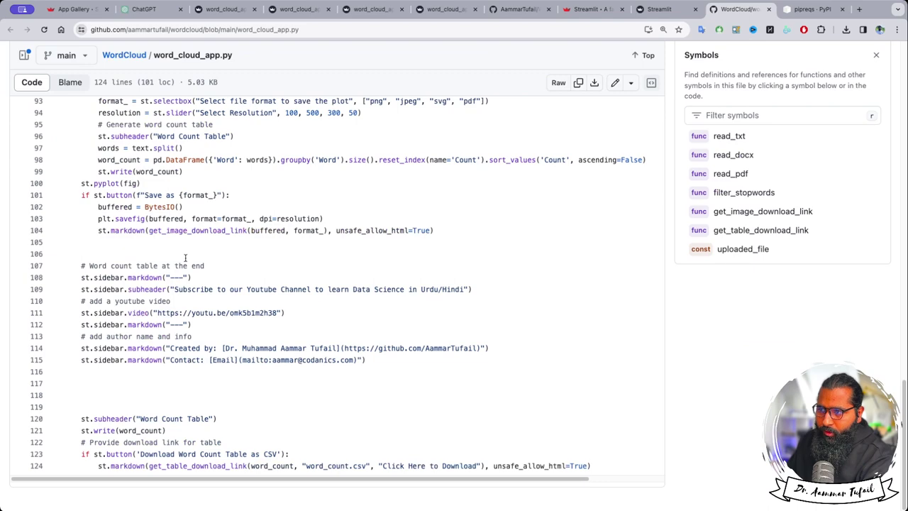
scroll(184, 258, "up", 20)
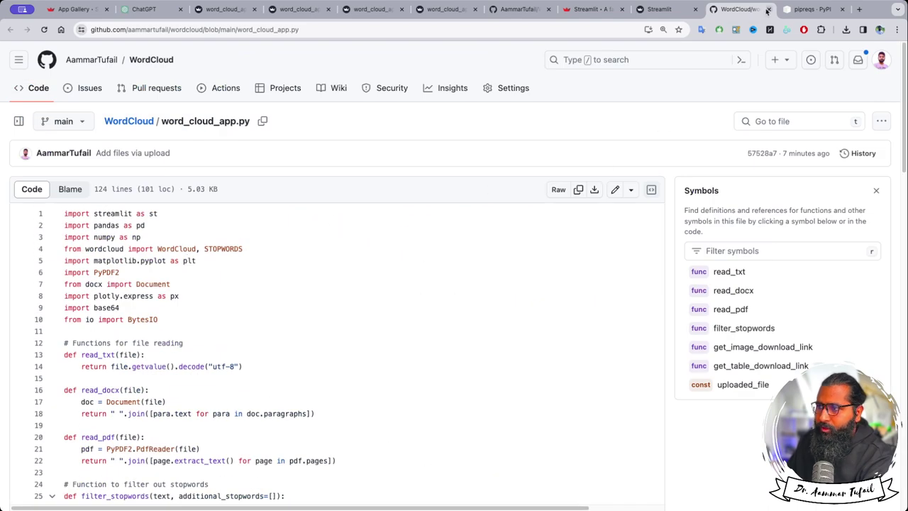
left_click(767, 9)
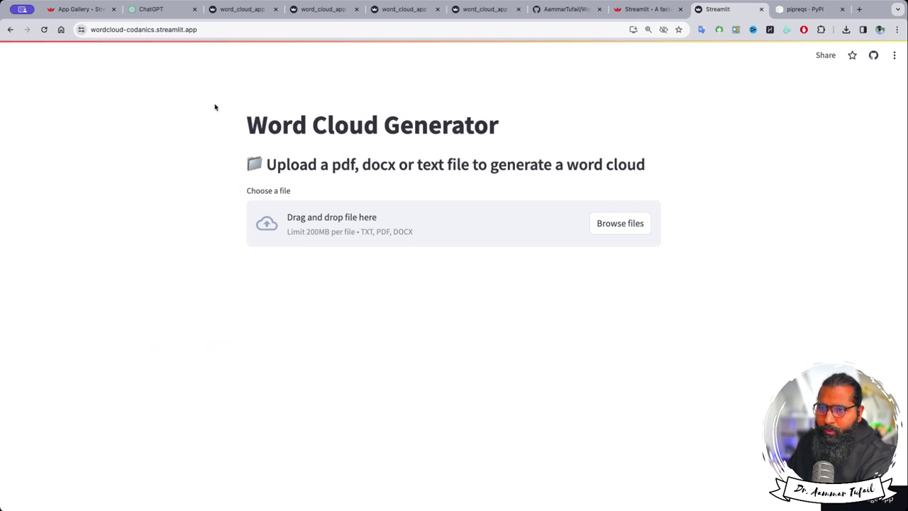
- Highlight the deployed word cloud app's full web address in the browser
left_click(232, 28)
left_click(217, 29)
left_click_drag(242, 29, 91, 31)
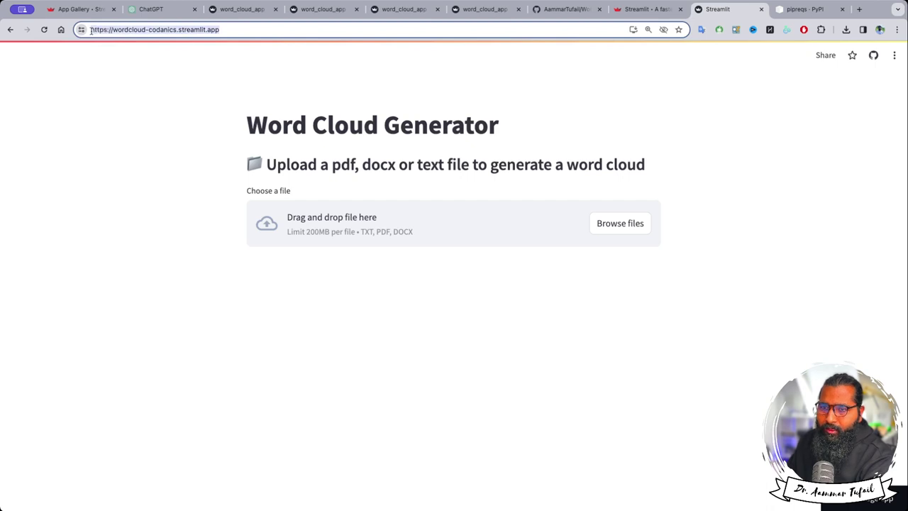
- Upload "Research Paper About progressive growing GANs.pdf" to the app and check the public access setting in its sharing options
key("super+equal")
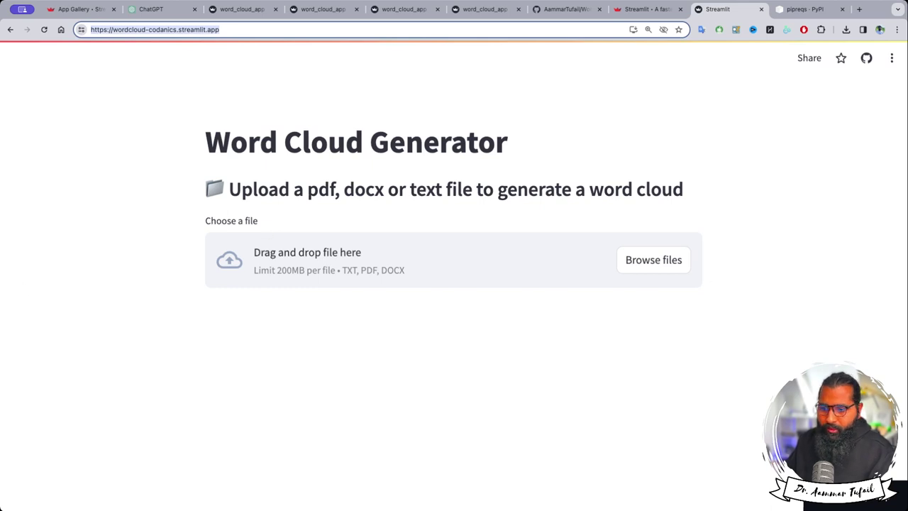
key("super+Tab")
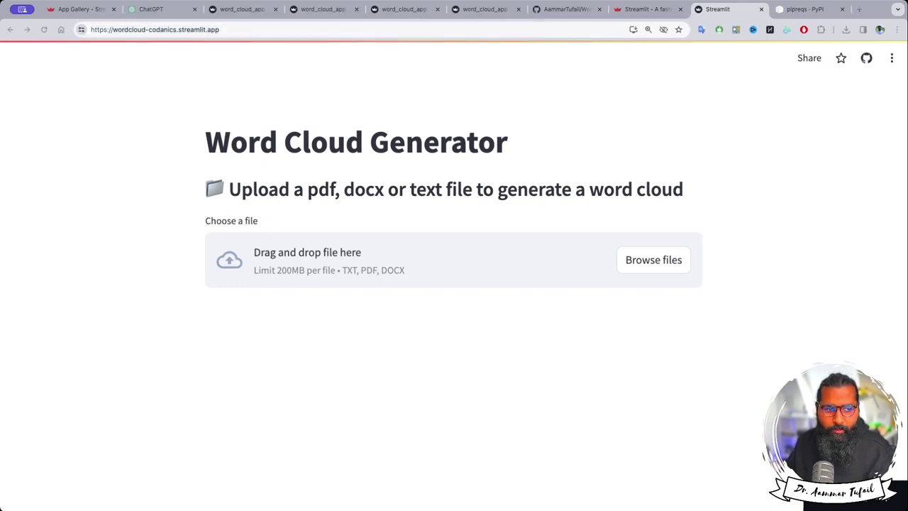
left_click_drag(0, 298, 332, 269)
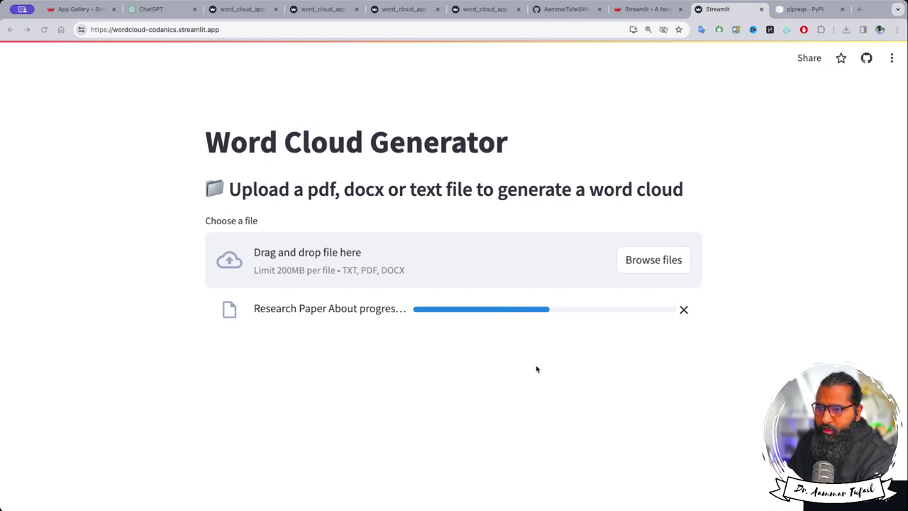
left_click(812, 60)
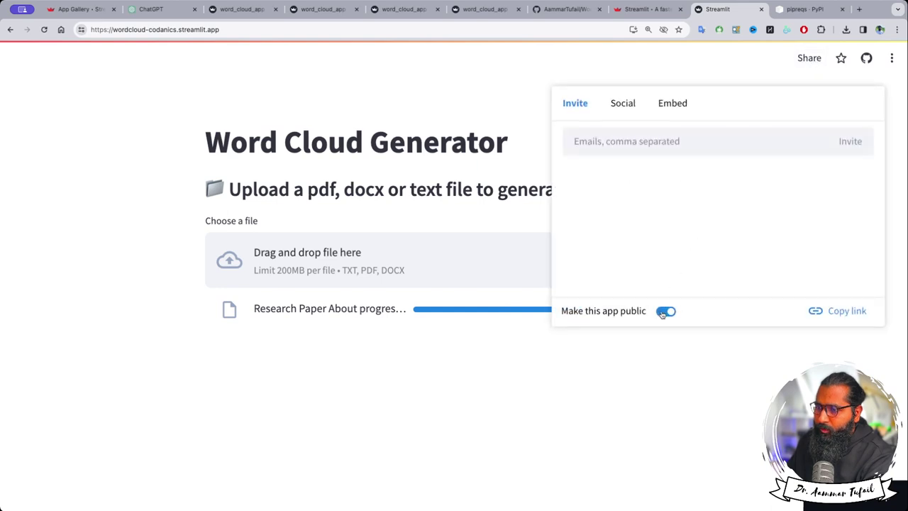
left_click(521, 80)
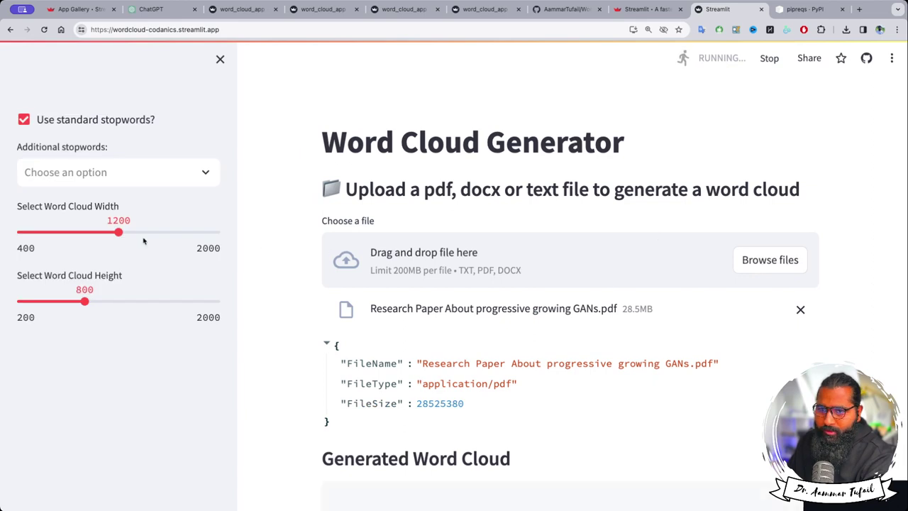
- Add ",", "3 3", "A", "2017." and "C" as additional stopwords and view the generated word cloud
left_click(133, 173)
left_click(64, 202)
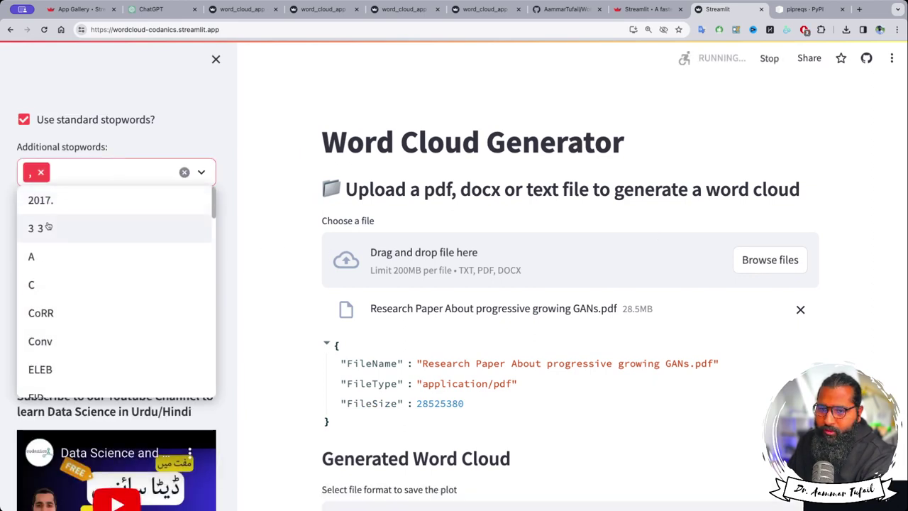
left_click(43, 228)
left_click(47, 230)
left_click(55, 203)
left_click(56, 226)
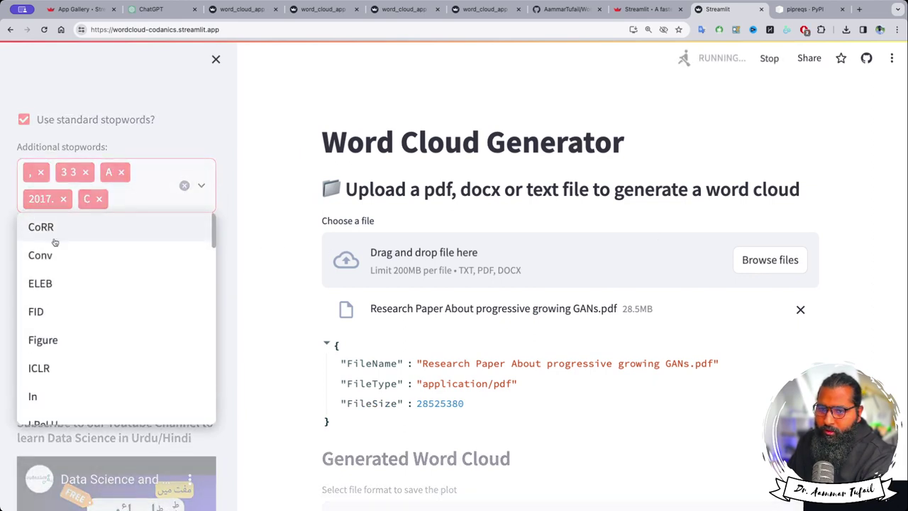
left_click(162, 189)
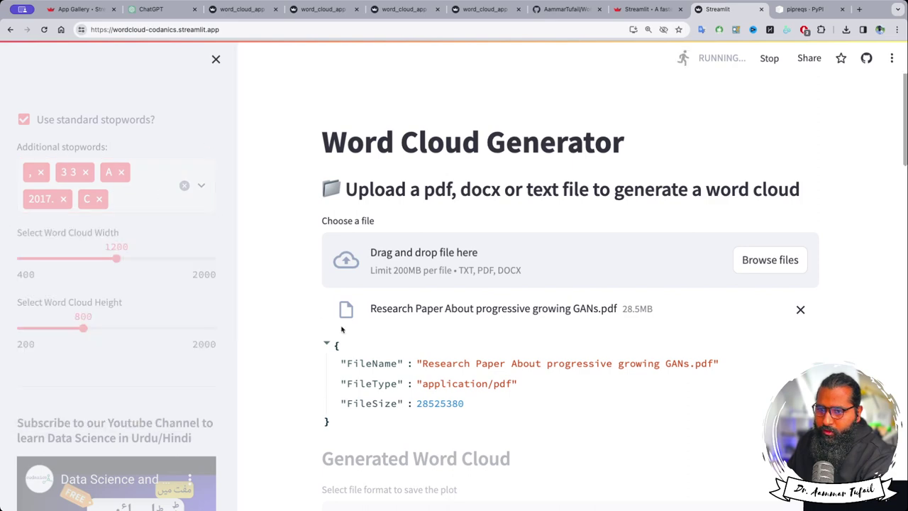
scroll(390, 320, "down", 10)
scroll(391, 325, "down", 5)
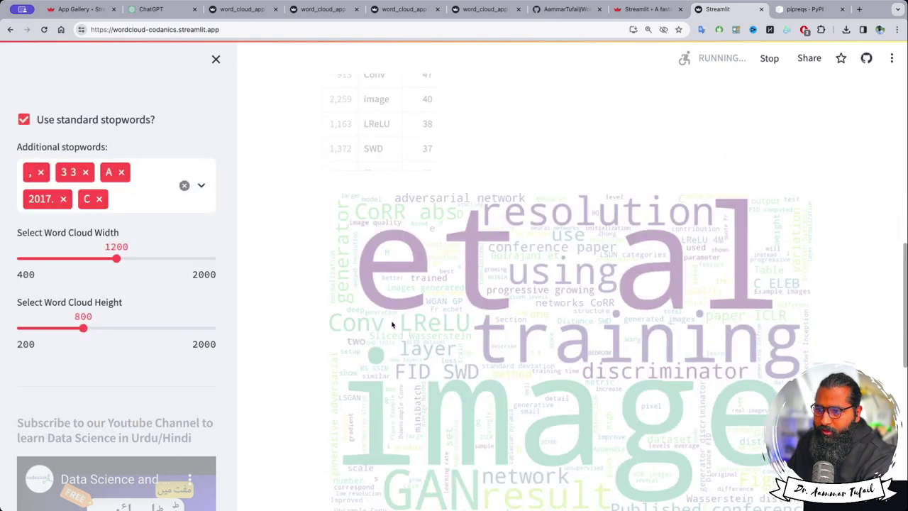